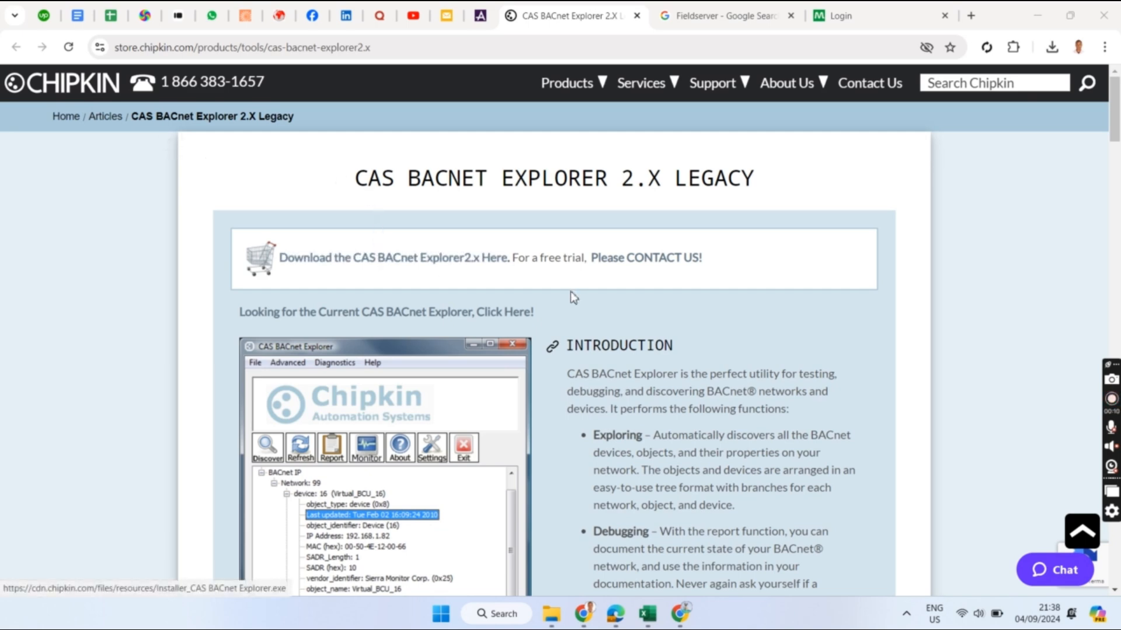
# - Launch CAS BACnet Explorer from a Windows search for 'CAS'
pyautogui.scroll(-10, 575, 285)
pyautogui.scroll(-3, 578, 283)
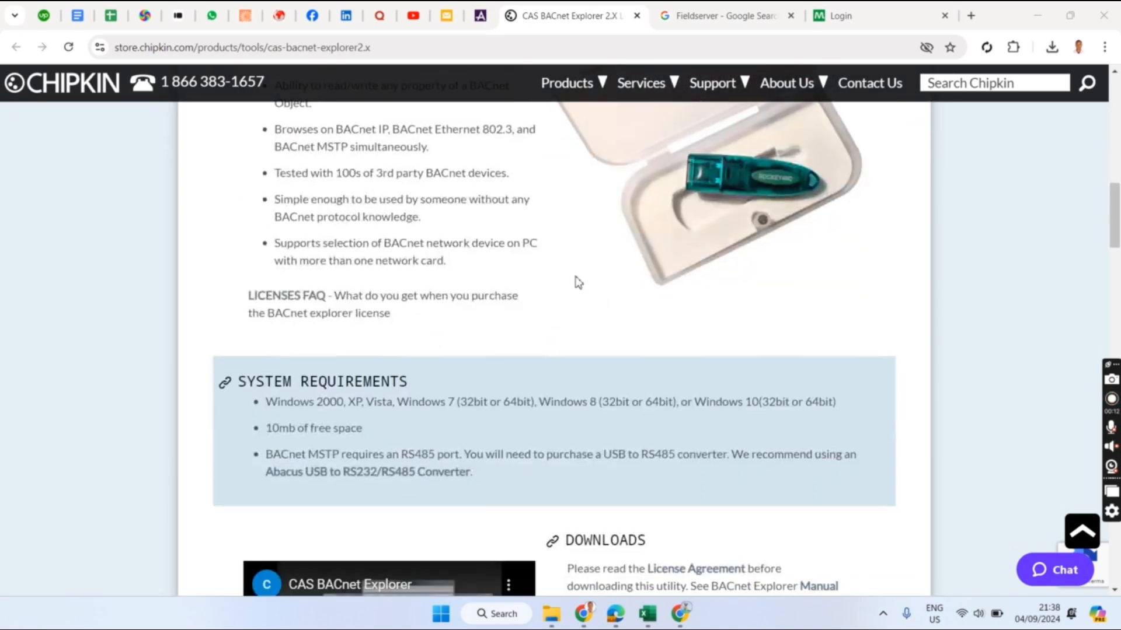
pyautogui.scroll(-4, 579, 283)
pyautogui.scroll(-3, 584, 286)
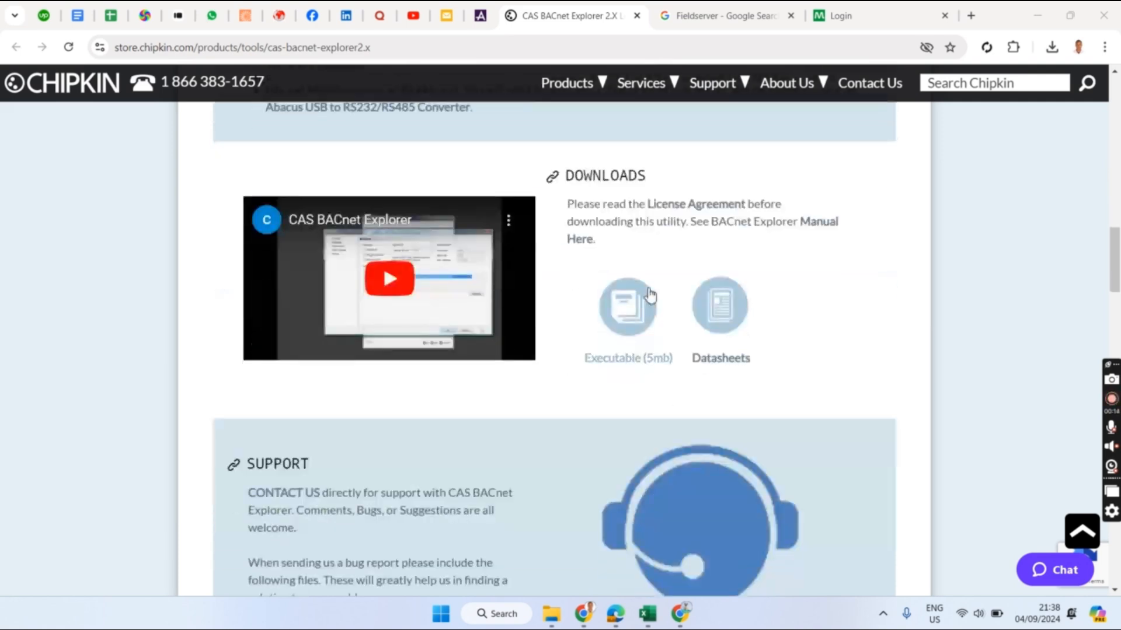
pyautogui.scroll(10, 444, 276)
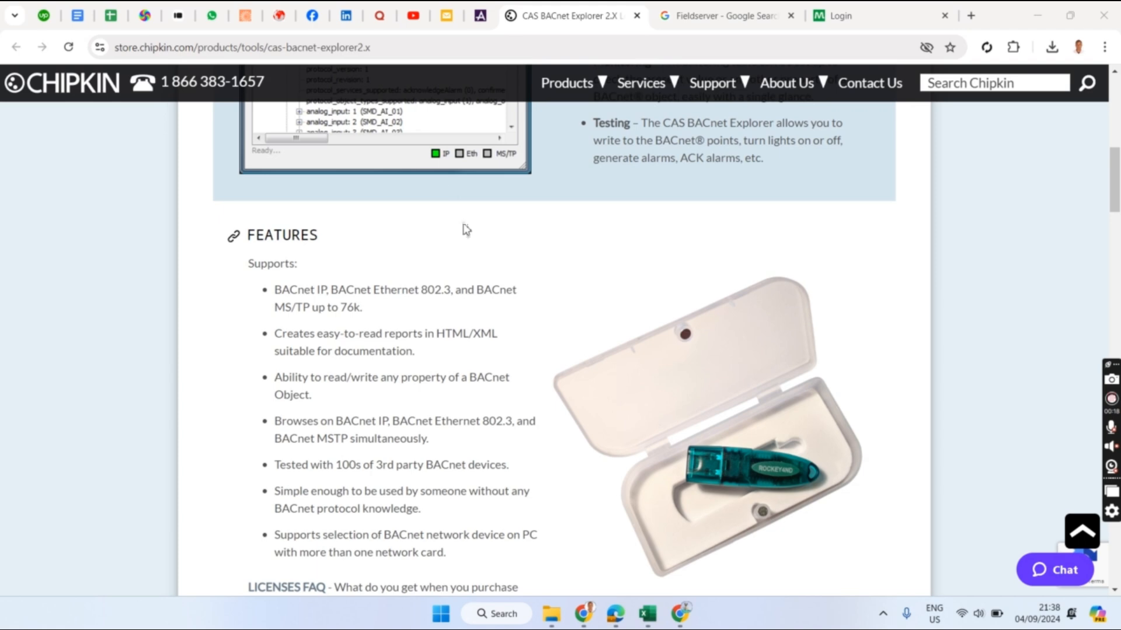
pyautogui.click(488, 610)
pyautogui.write('CAS')
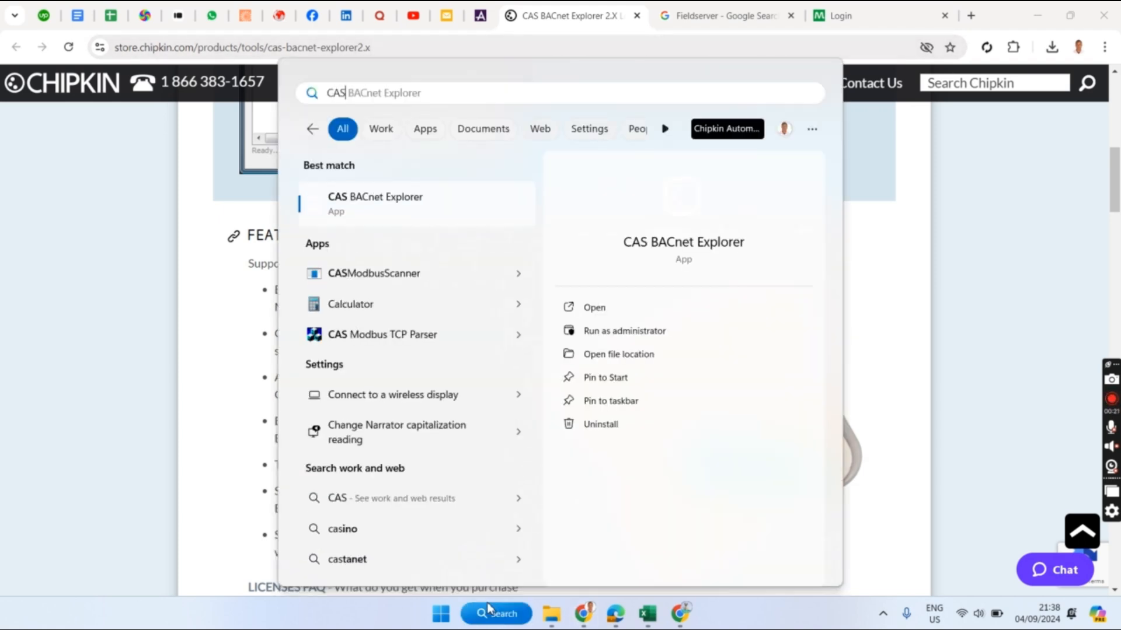
pyautogui.click(593, 308)
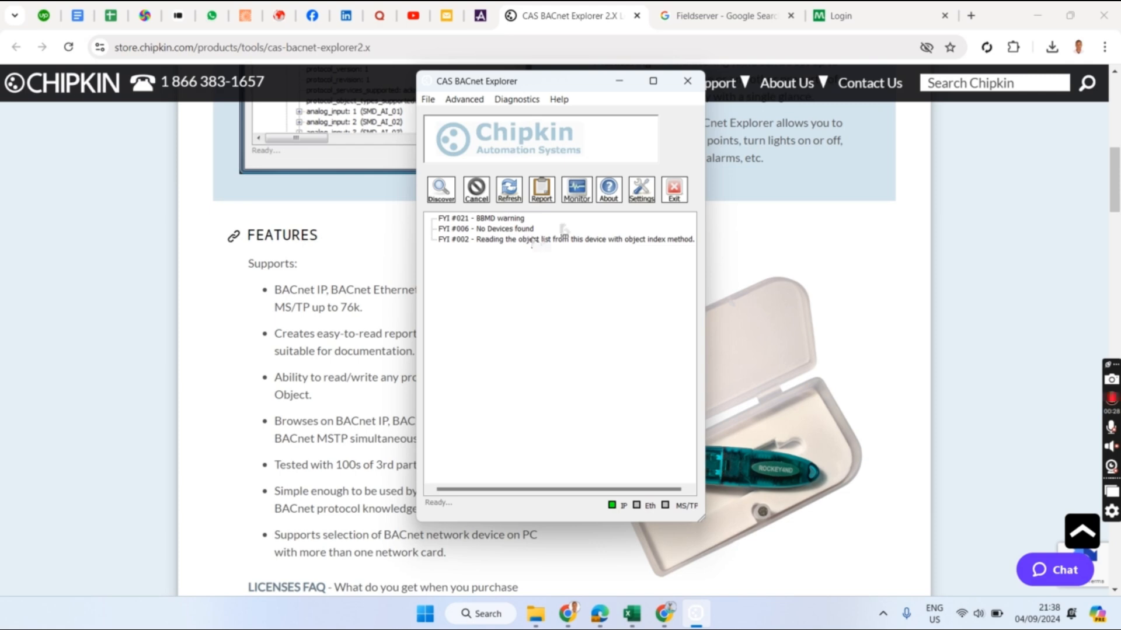
# - Enable BACnet MSTP and check its serial port, baud rate and MAC address (0) options
pyautogui.click(640, 197)
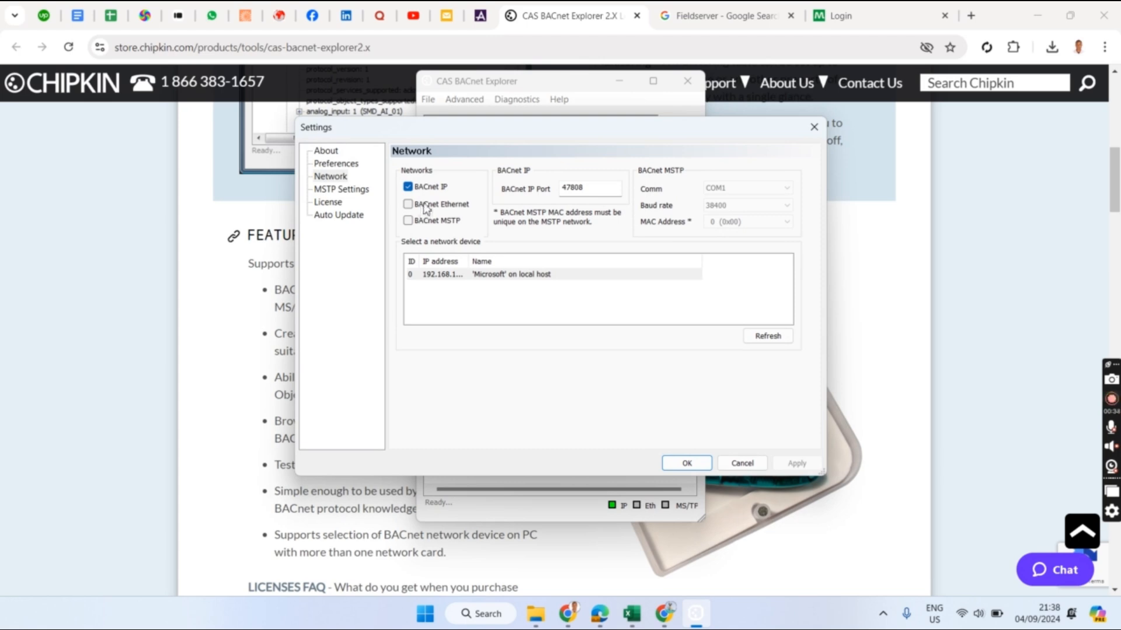
pyautogui.click(424, 226)
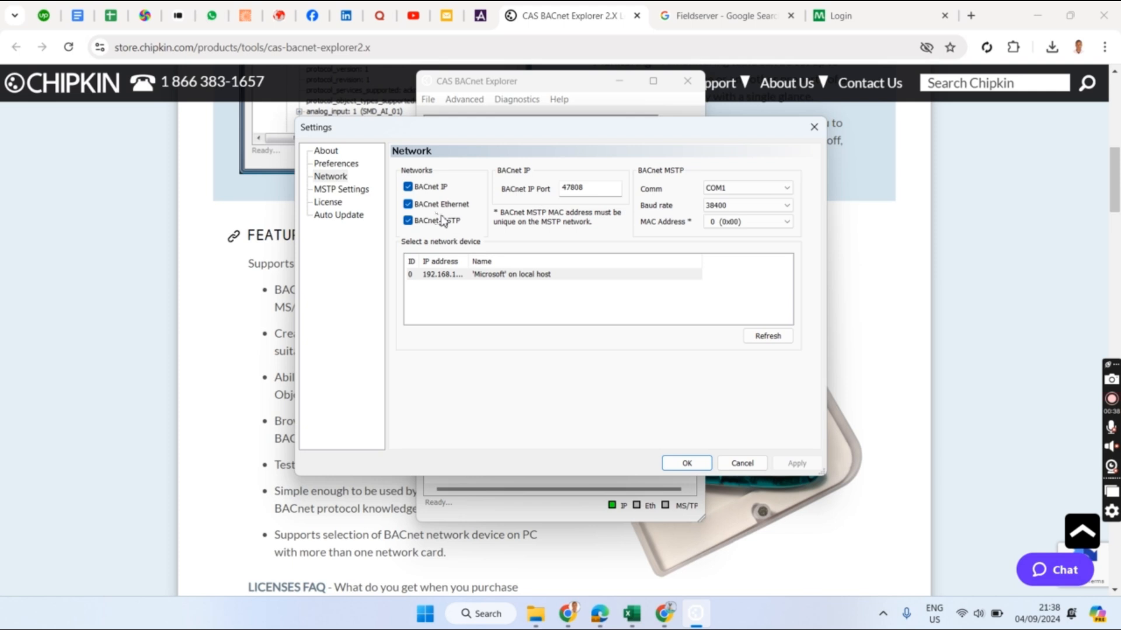
pyautogui.click(758, 188)
pyautogui.click(759, 188)
pyautogui.click(755, 206)
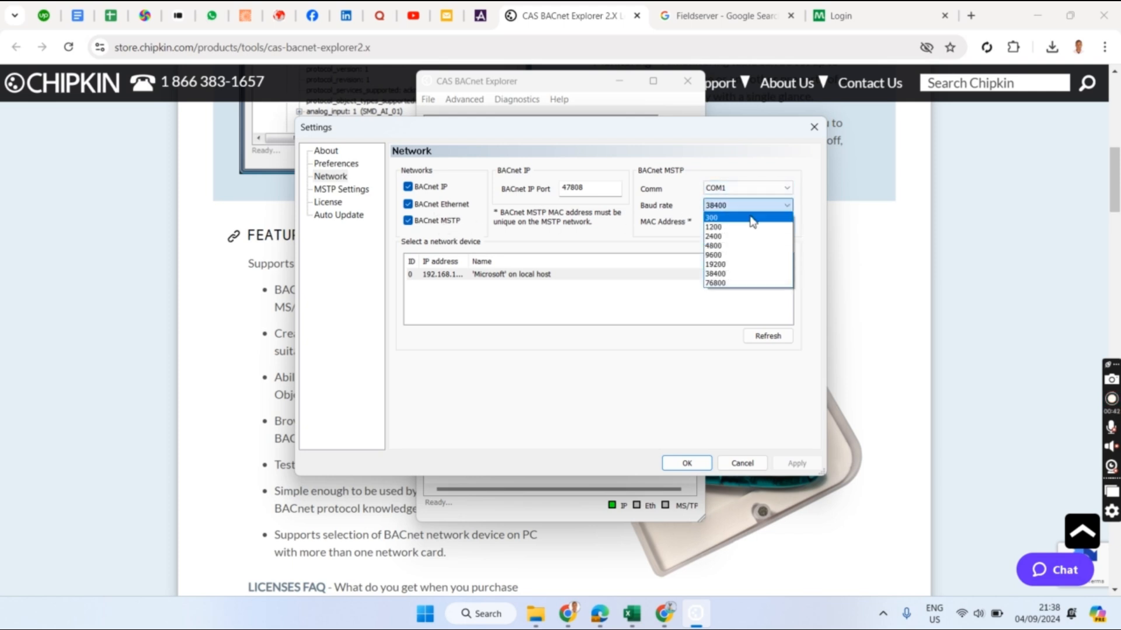
pyautogui.click(691, 226)
pyautogui.click(722, 222)
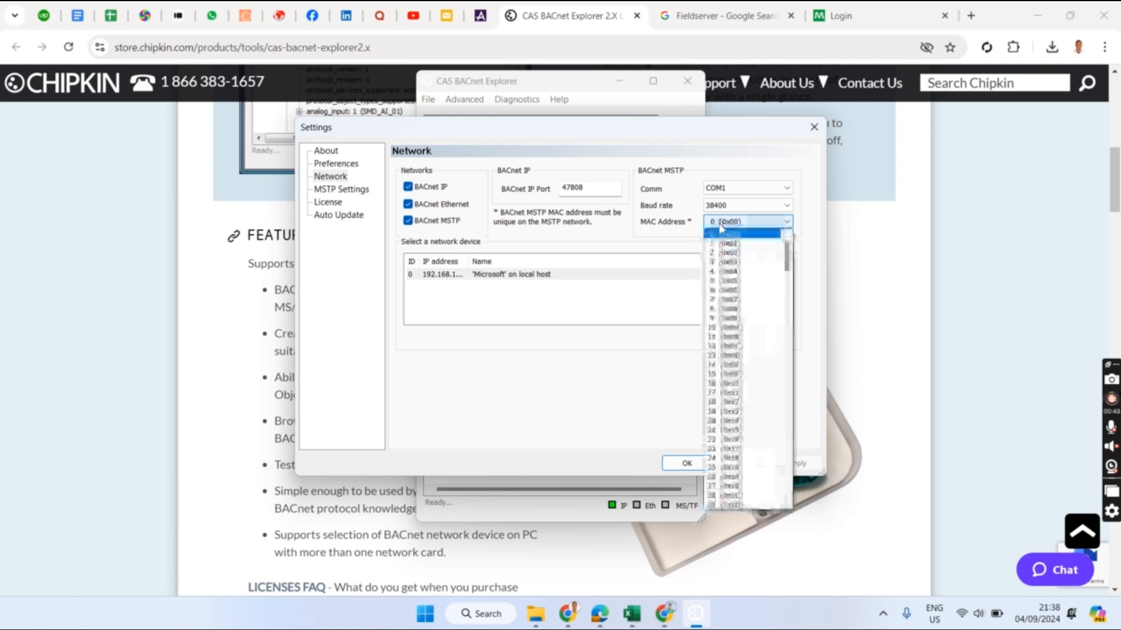
pyautogui.click(686, 230)
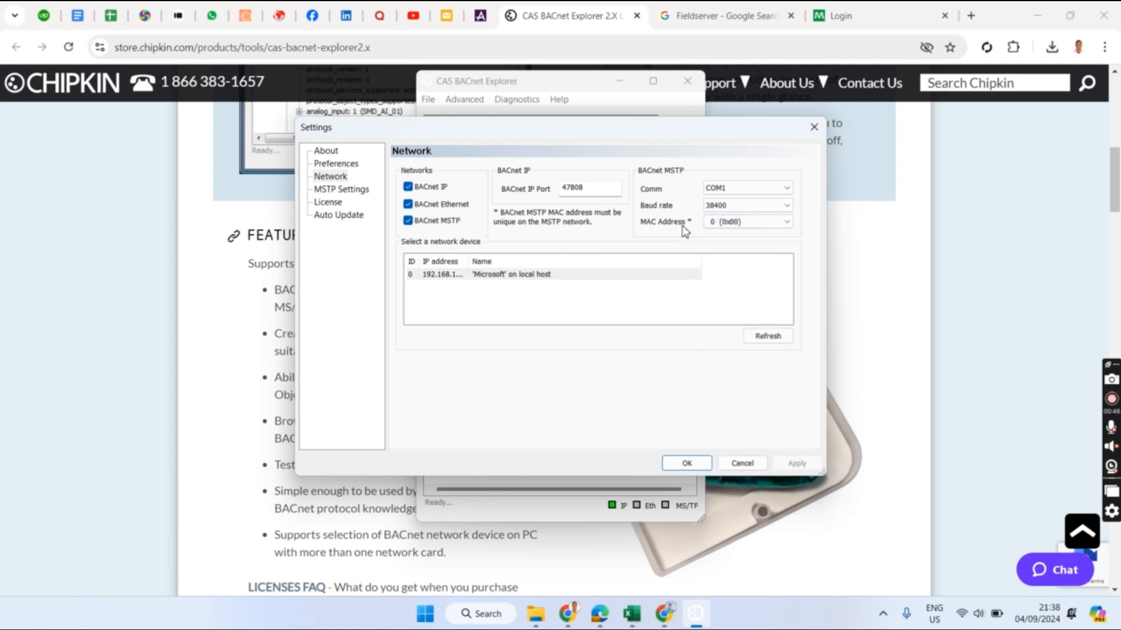
# - Leave only BACnet IP enabled and select the local-host adapter at 192.168.100.4
pyautogui.click(422, 204)
pyautogui.click(422, 220)
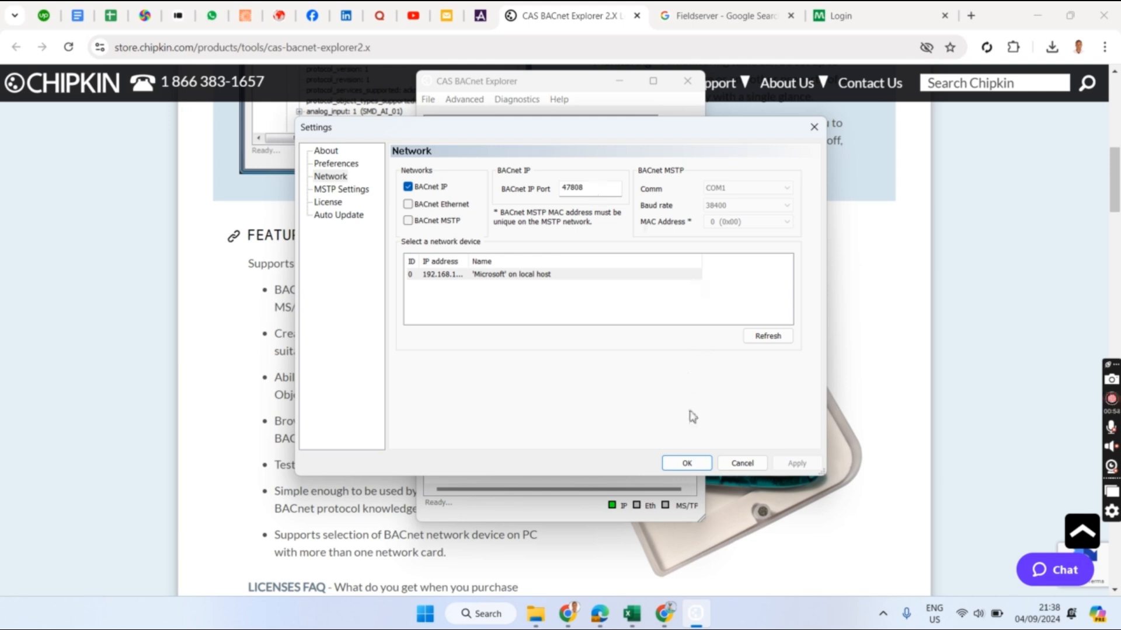
pyautogui.click(470, 276)
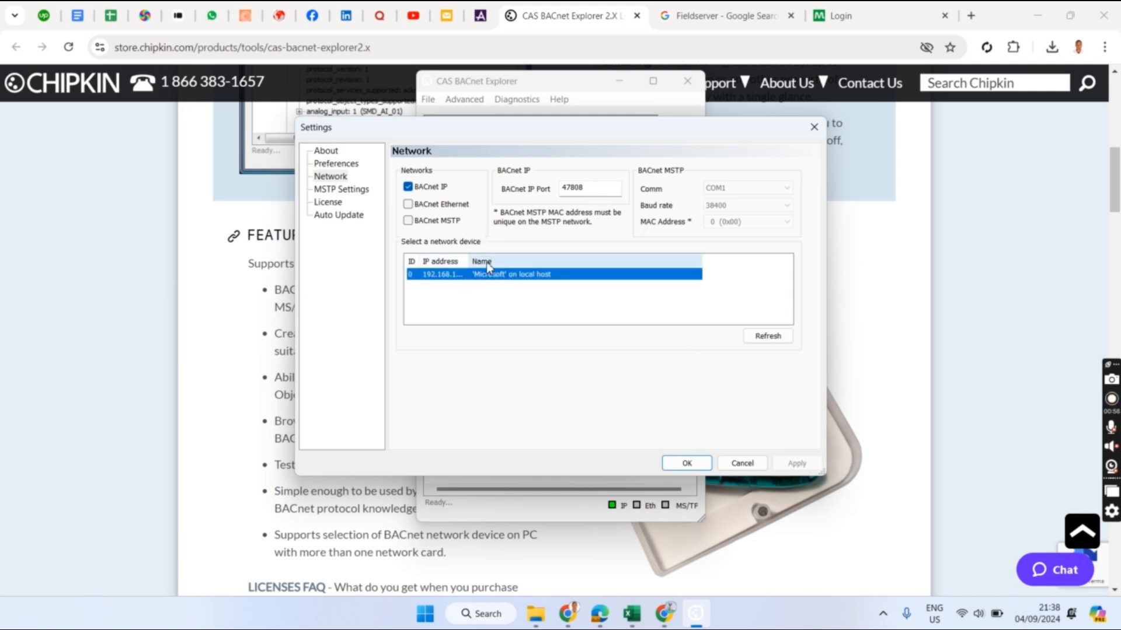
pyautogui.doubleClick(471, 261)
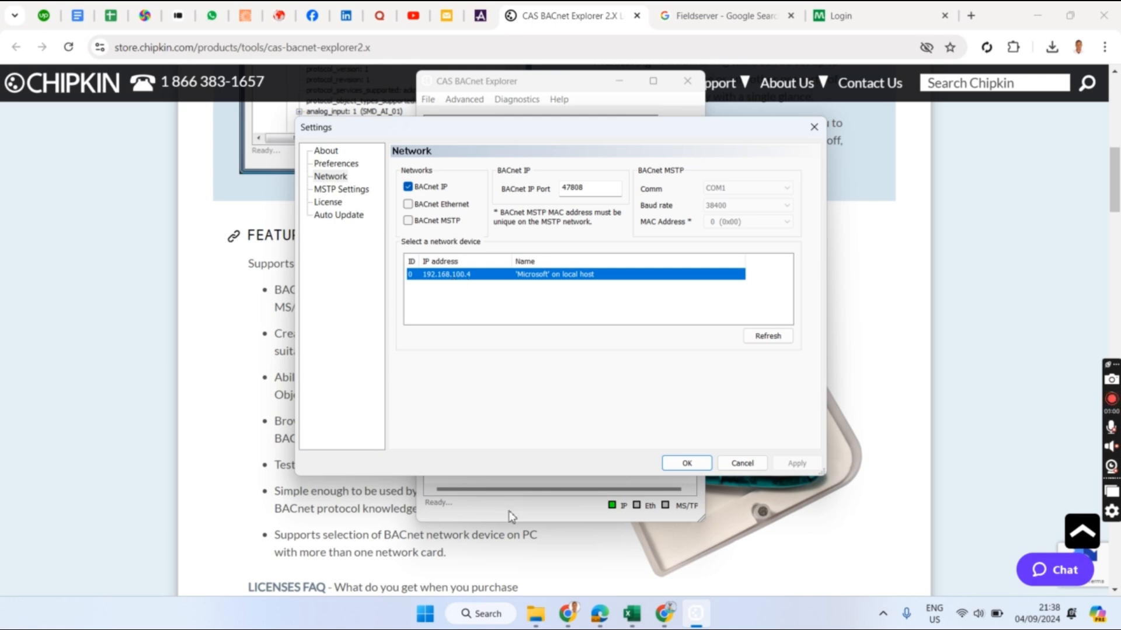
pyautogui.click(479, 621)
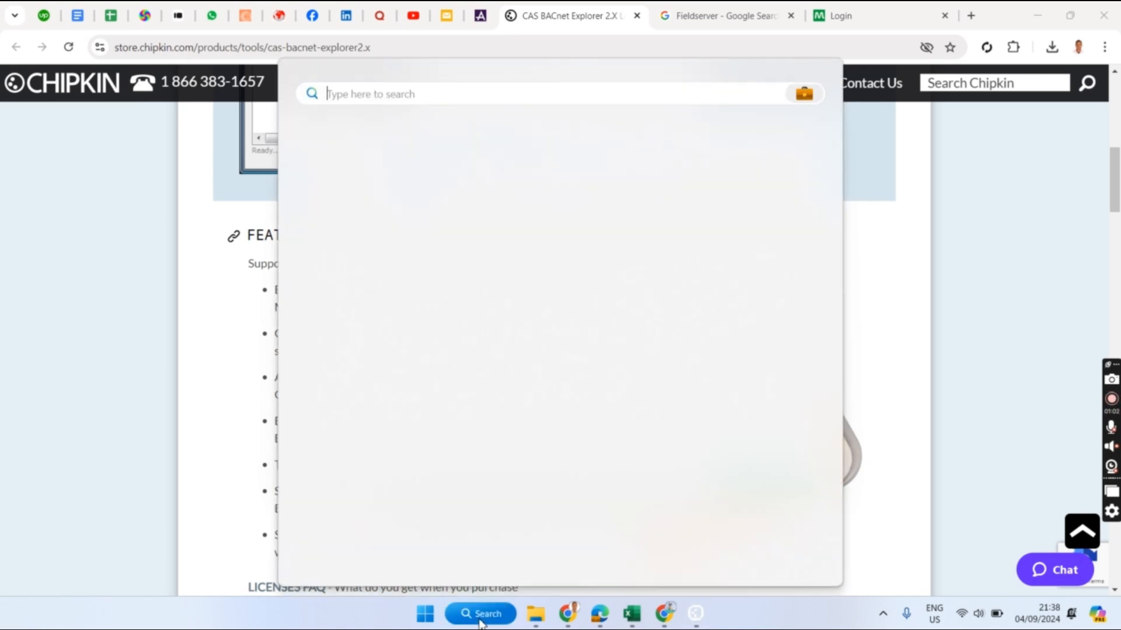
# - Run ipconfig/all in Command Prompt and mark the 192.168.100.4 IPv4 address line
pyautogui.write('CMD')
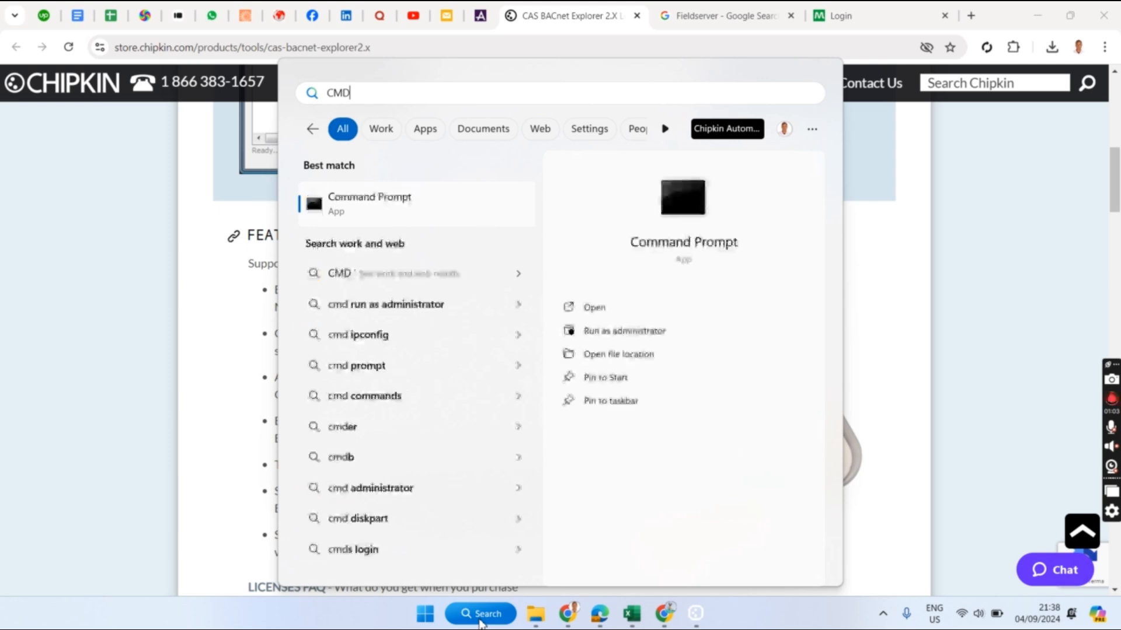
pyautogui.press('Escape')
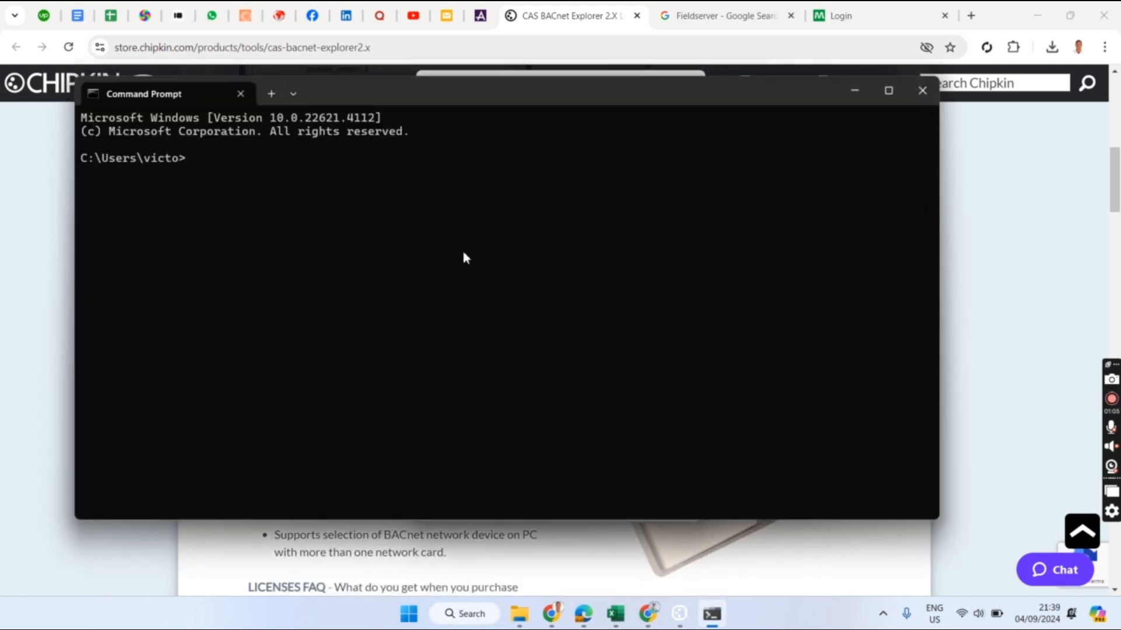
pyautogui.write('ipconfig/all')
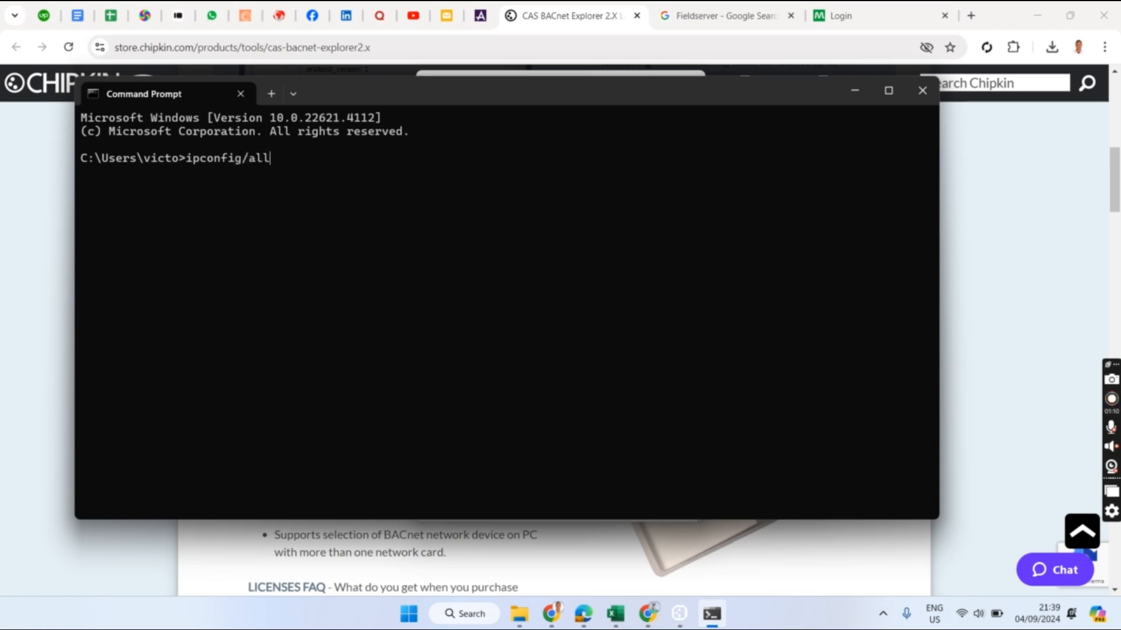
pyautogui.press('Return')
pyautogui.moveTo(523, 345); pyautogui.dragTo(101, 350)
pyautogui.click(964, 279)
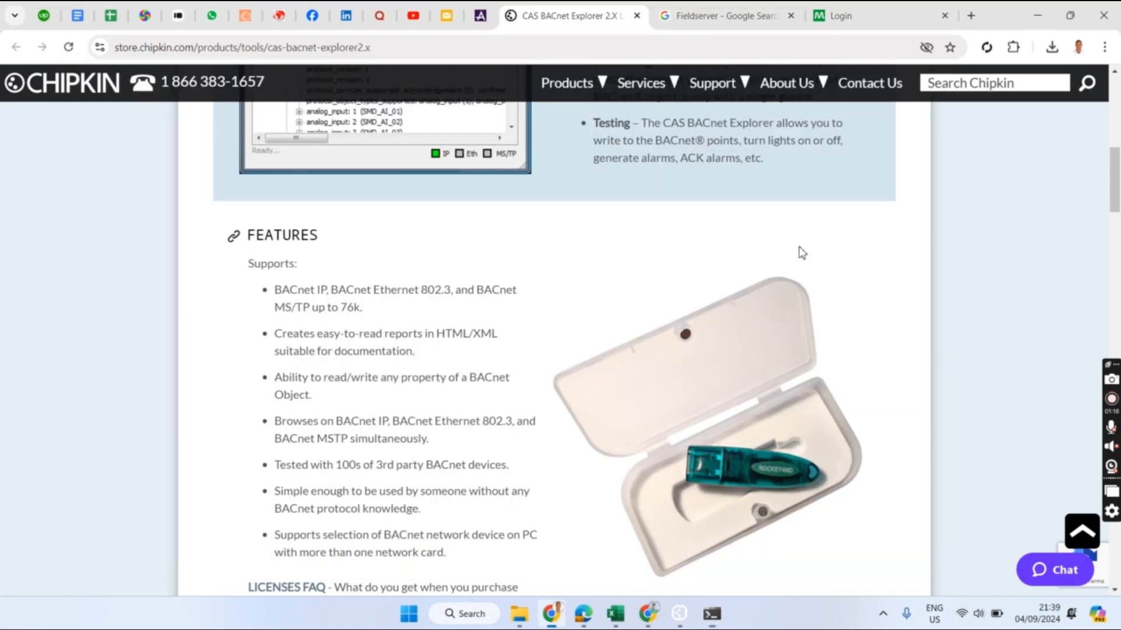
# - Confirm the BACnet IP network settings with OK and show the Fieldserver search results
pyautogui.click(679, 612)
pyautogui.click(703, 463)
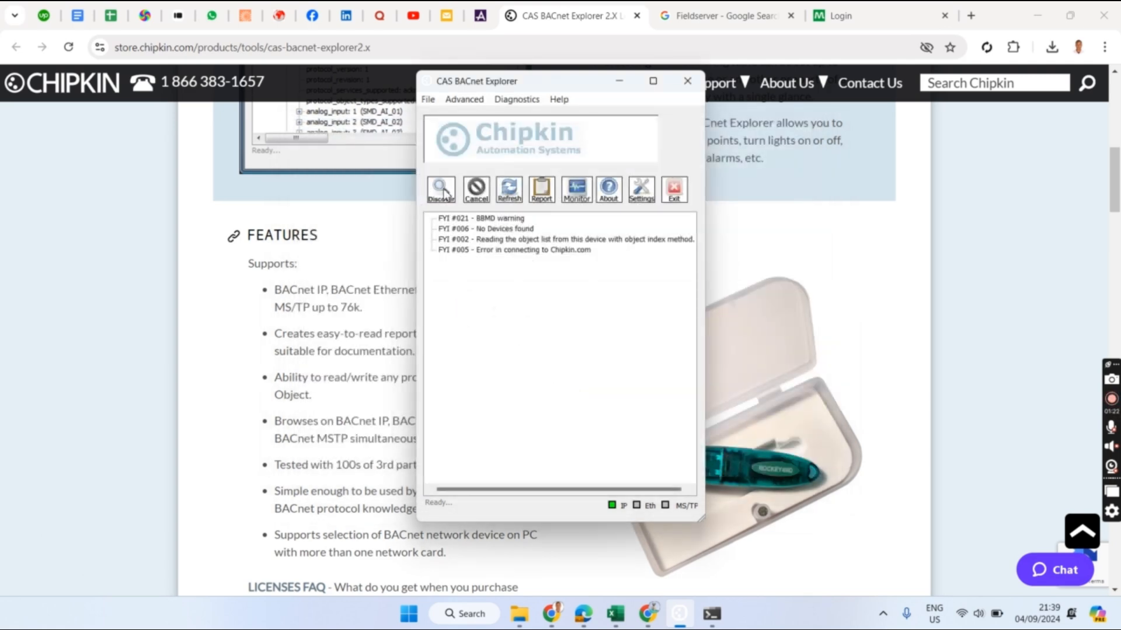
pyautogui.click(776, 267)
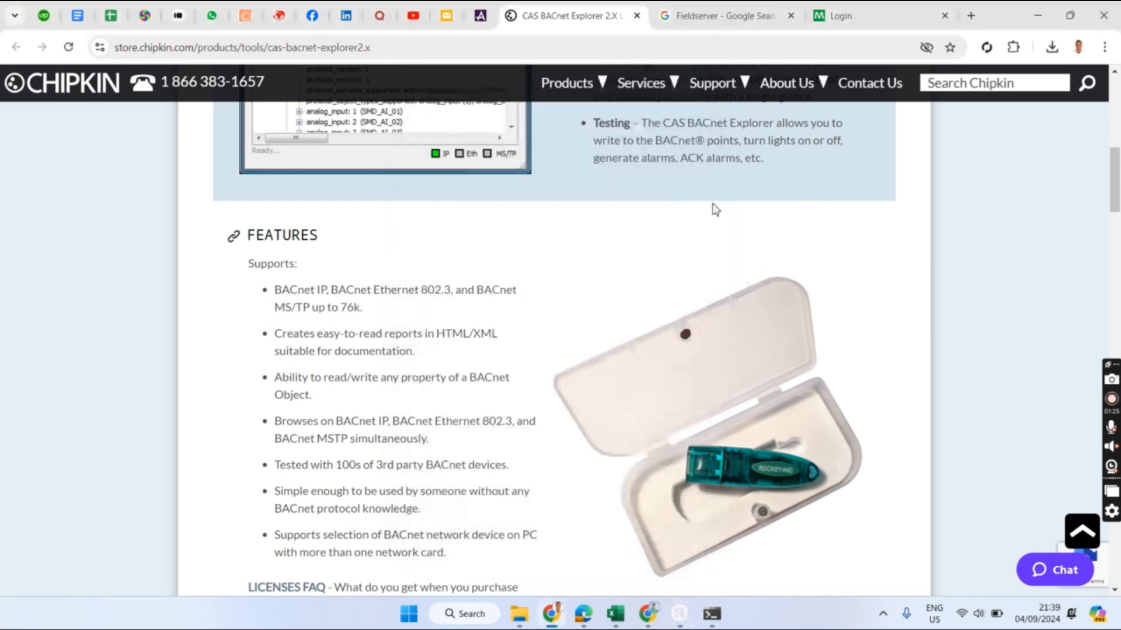
pyautogui.click(705, 10)
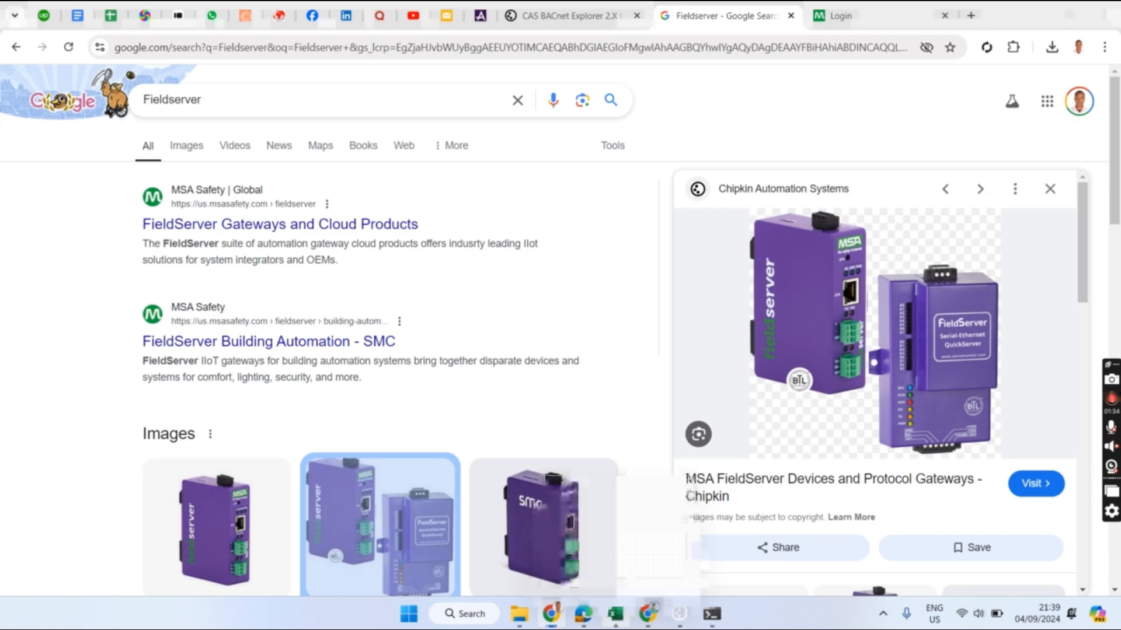
pyautogui.hotkey('alt', 'Tab')
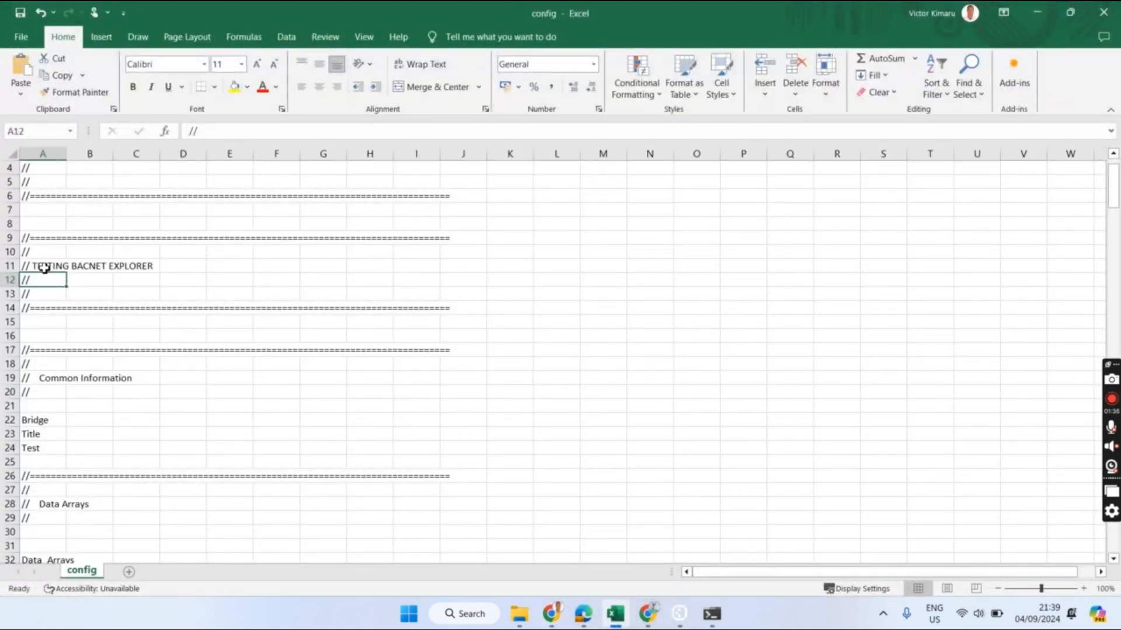
# - Scroll to the Server Side Nodes and widen column A to show SRV_BACNET, Node_ID 43571
pyautogui.click(45, 267)
pyautogui.click(10, 266)
pyautogui.scroll(-6, 234, 356)
pyautogui.scroll(-5, 256, 362)
pyautogui.scroll(-13, 164, 419)
pyautogui.scroll(-13, 198, 336)
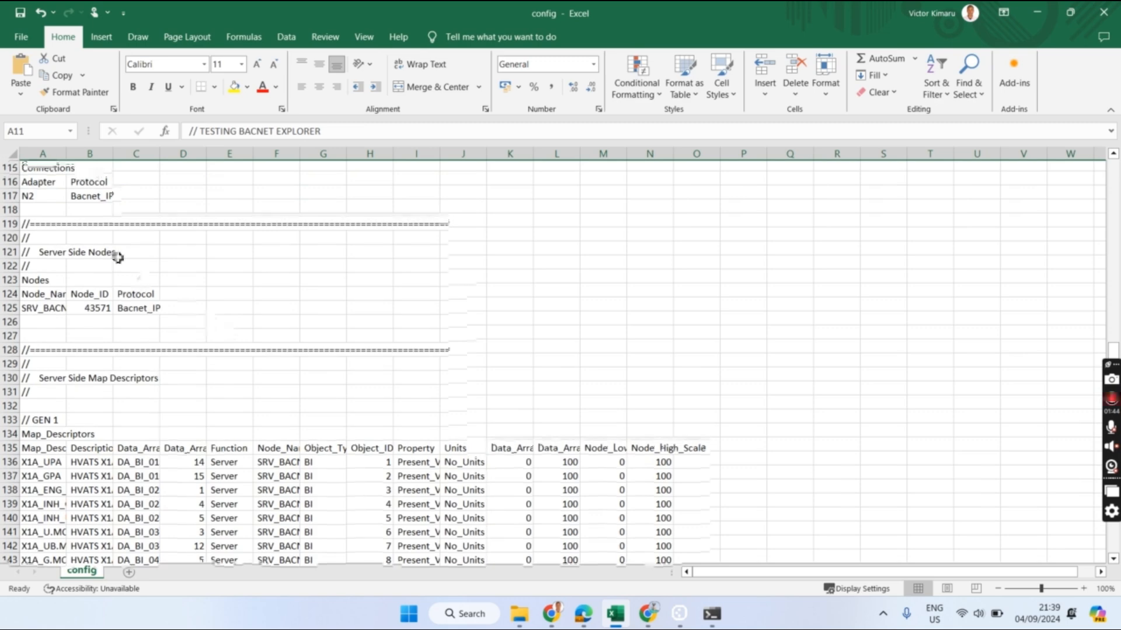
pyautogui.scroll(1, 117, 262)
pyautogui.moveTo(66, 154); pyautogui.dragTo(111, 168)
pyautogui.click(150, 349)
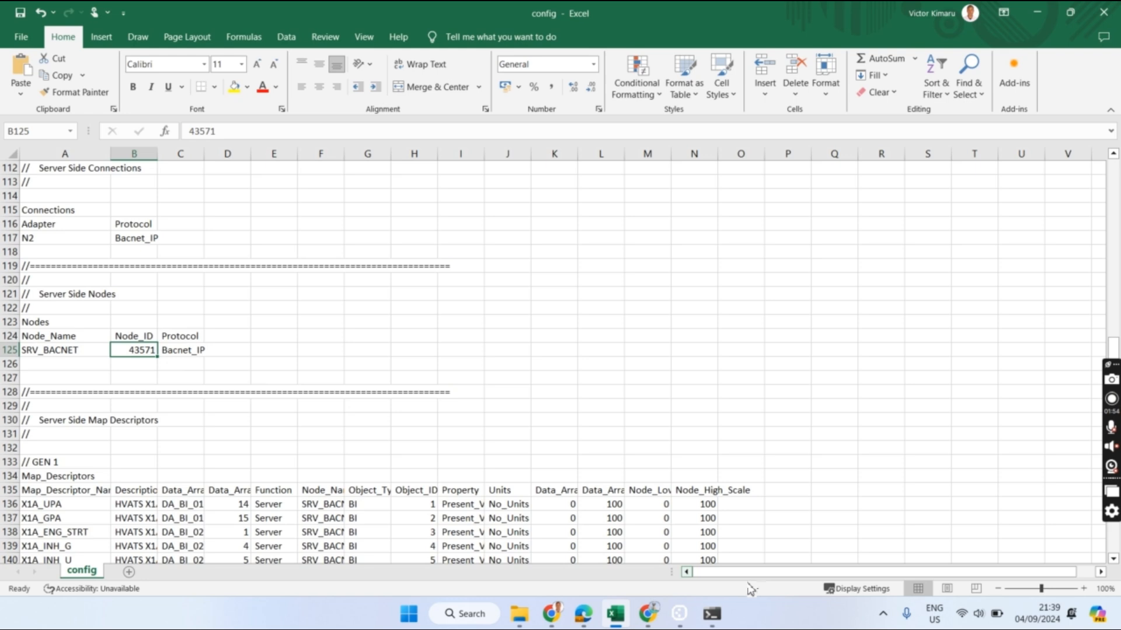
pyautogui.click(679, 614)
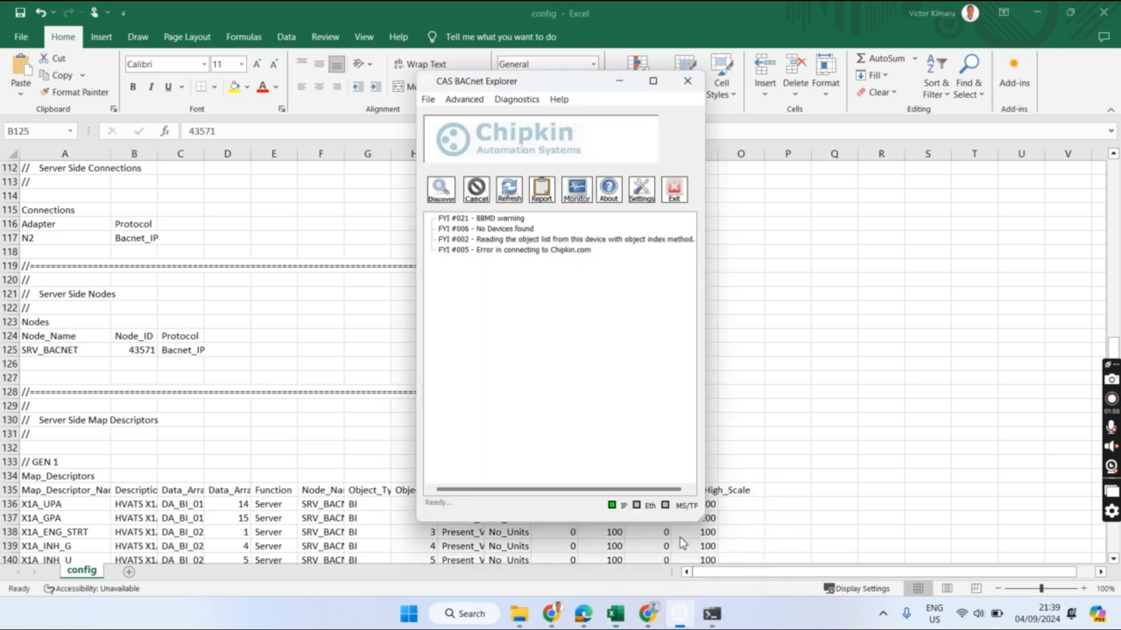
# - Discover devices and objects, then expand BACnet IP > Network 0 > device 43571 > binary_input 1
pyautogui.click(440, 192)
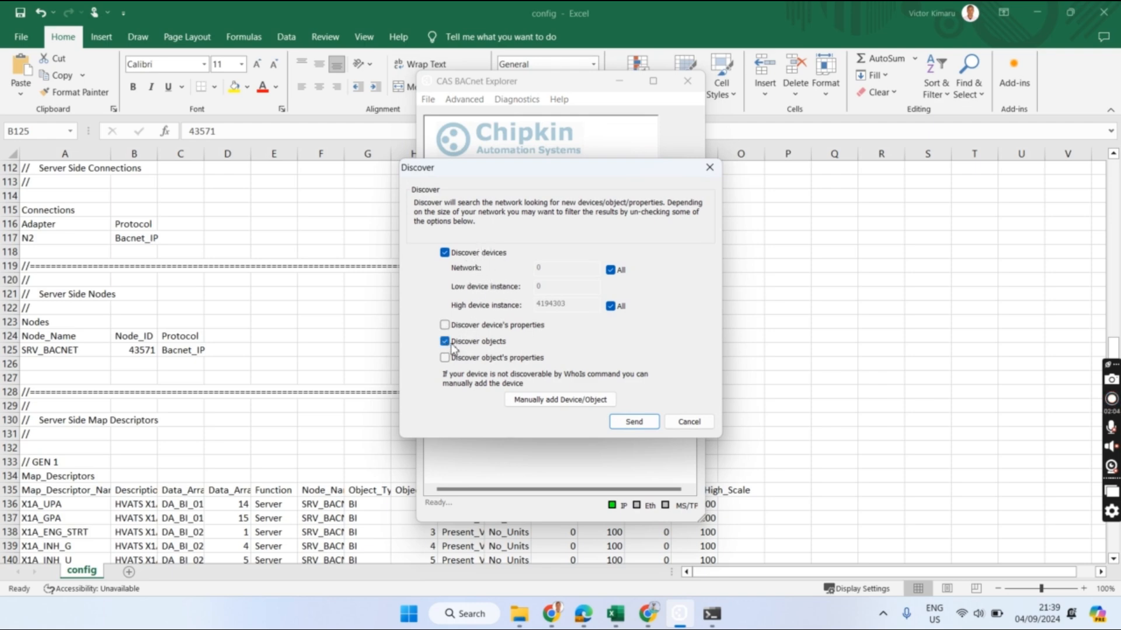
pyautogui.click(635, 425)
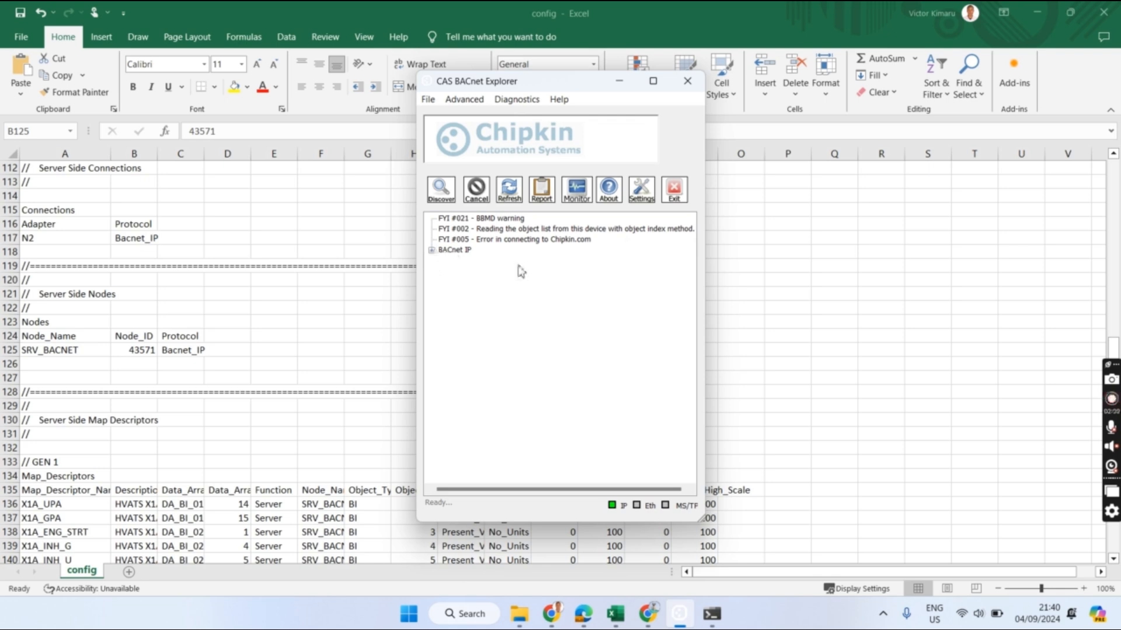
pyautogui.click(432, 251)
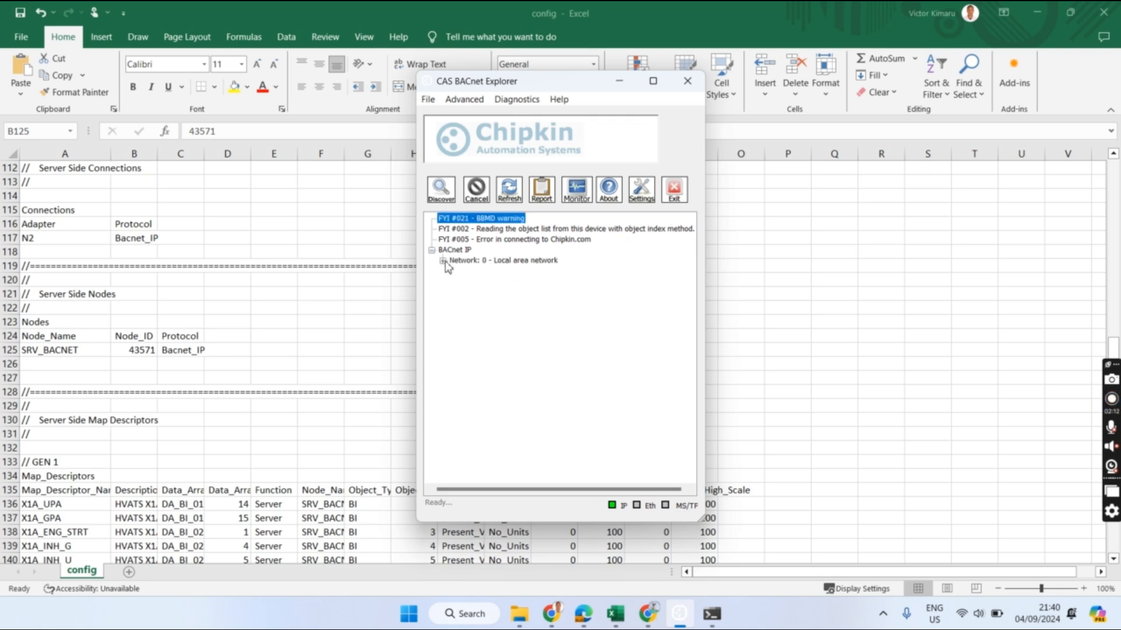
pyautogui.click(443, 261)
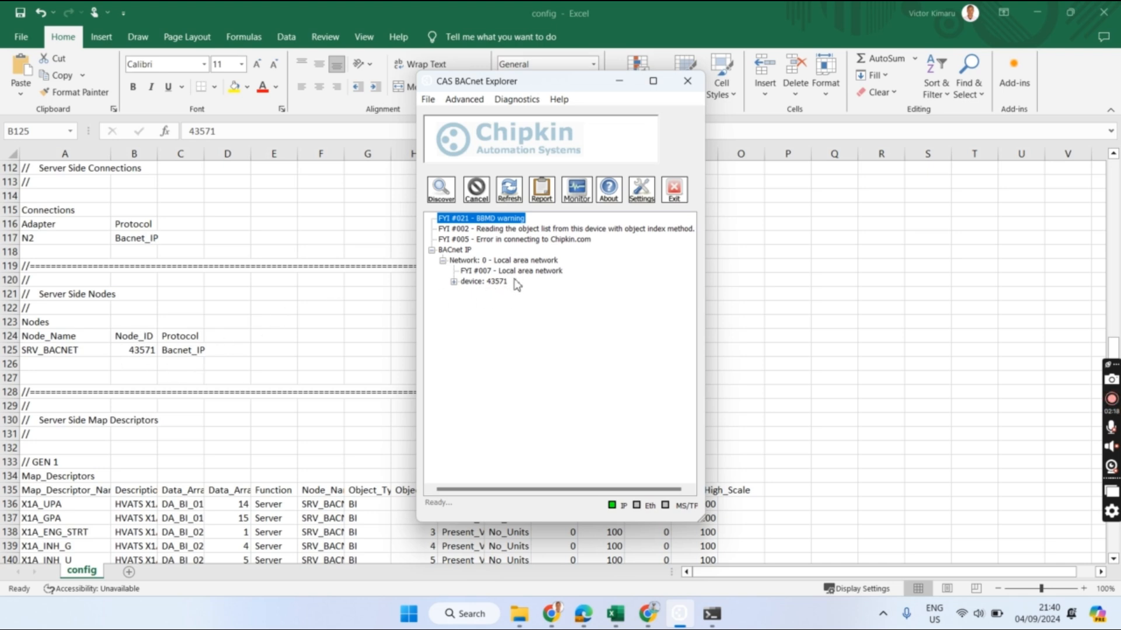
pyautogui.click(453, 282)
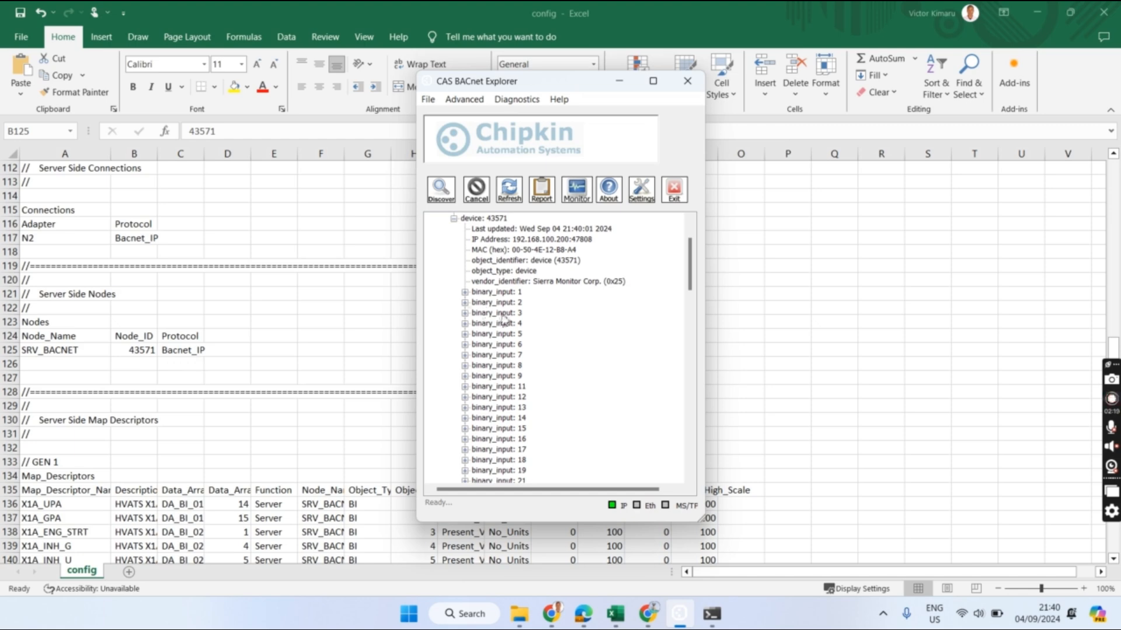
pyautogui.click(465, 293)
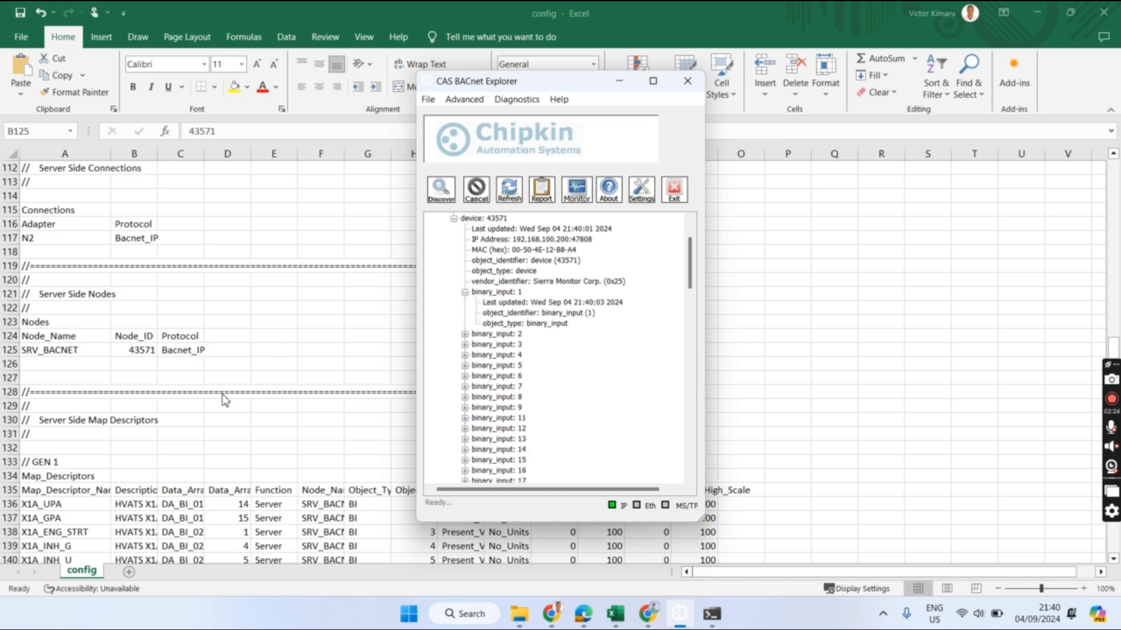
pyautogui.scroll(-2, 225, 398)
pyautogui.moveTo(562, 87); pyautogui.dragTo(759, 113)
pyautogui.scroll(-20, 733, 363)
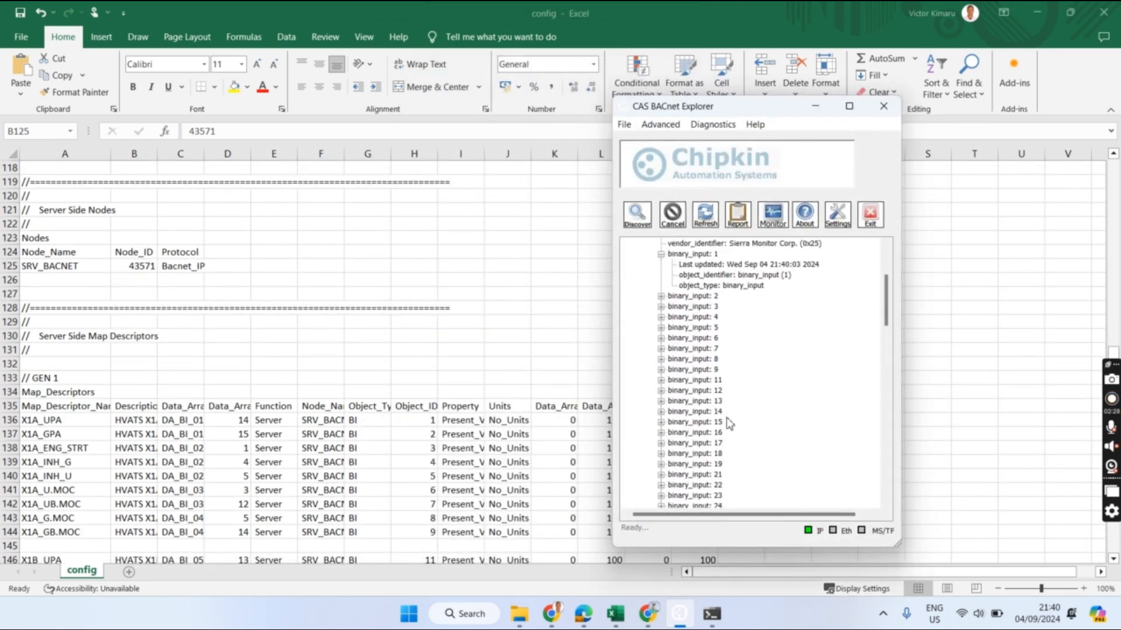
pyautogui.scroll(-1, 749, 489)
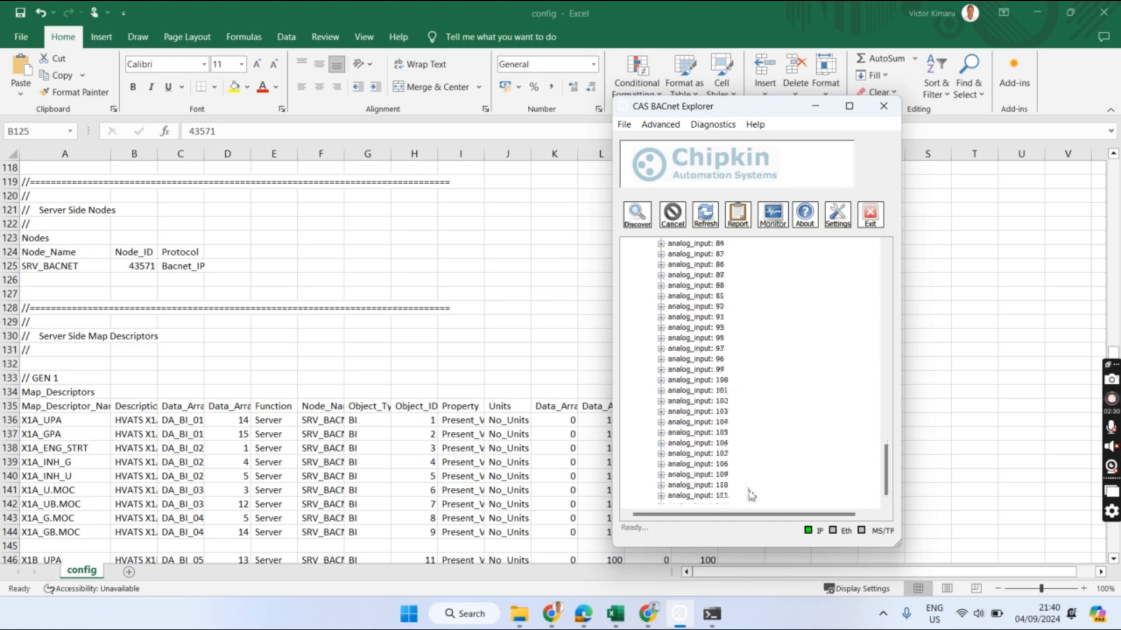
pyautogui.scroll(-20, 367, 443)
pyautogui.scroll(-14, 415, 462)
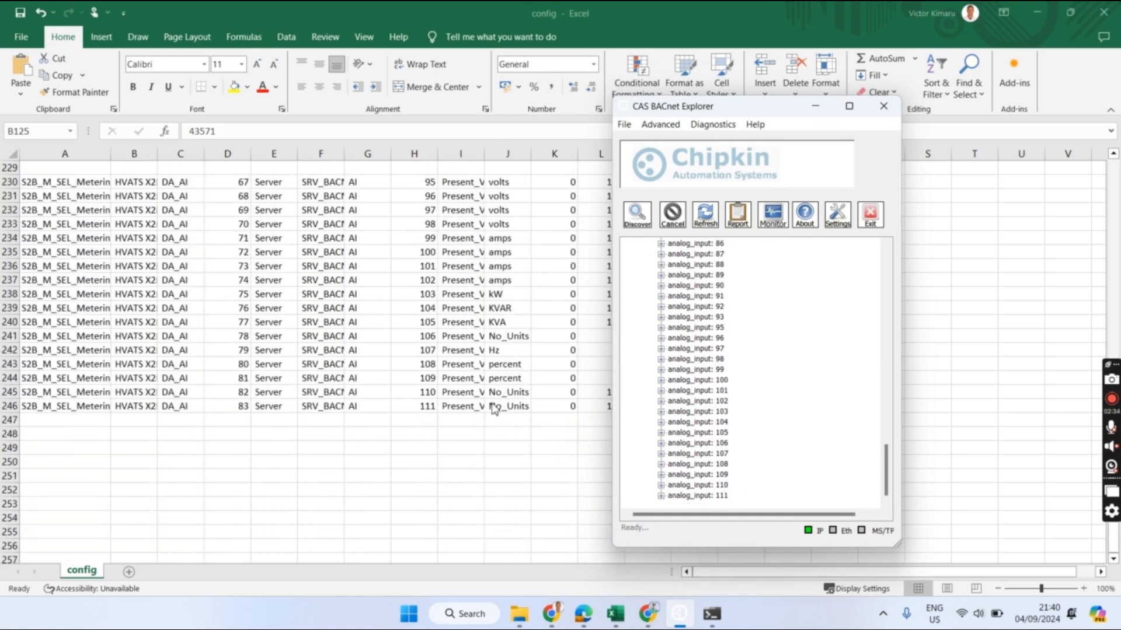
pyautogui.scroll(7, 778, 430)
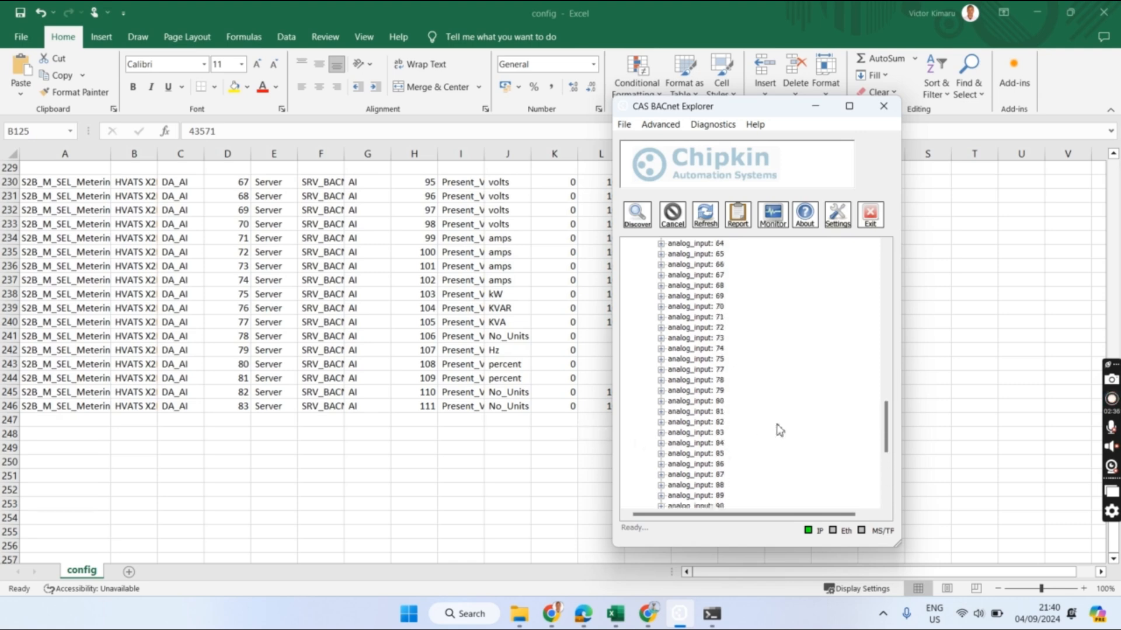
pyautogui.scroll(20, 647, 393)
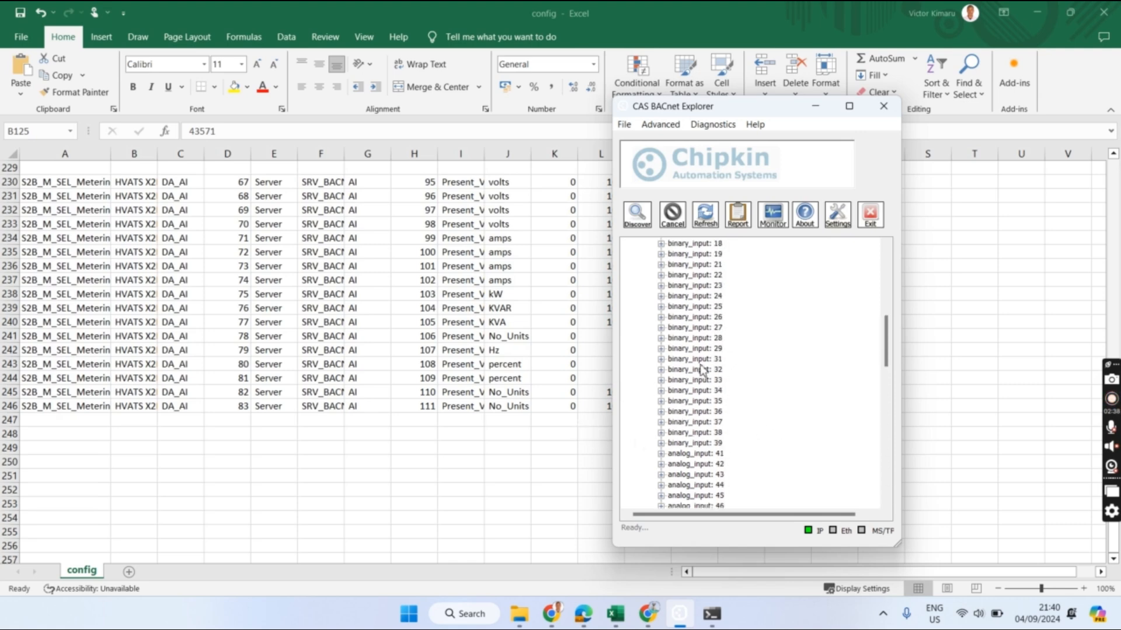
pyautogui.scroll(2, 703, 369)
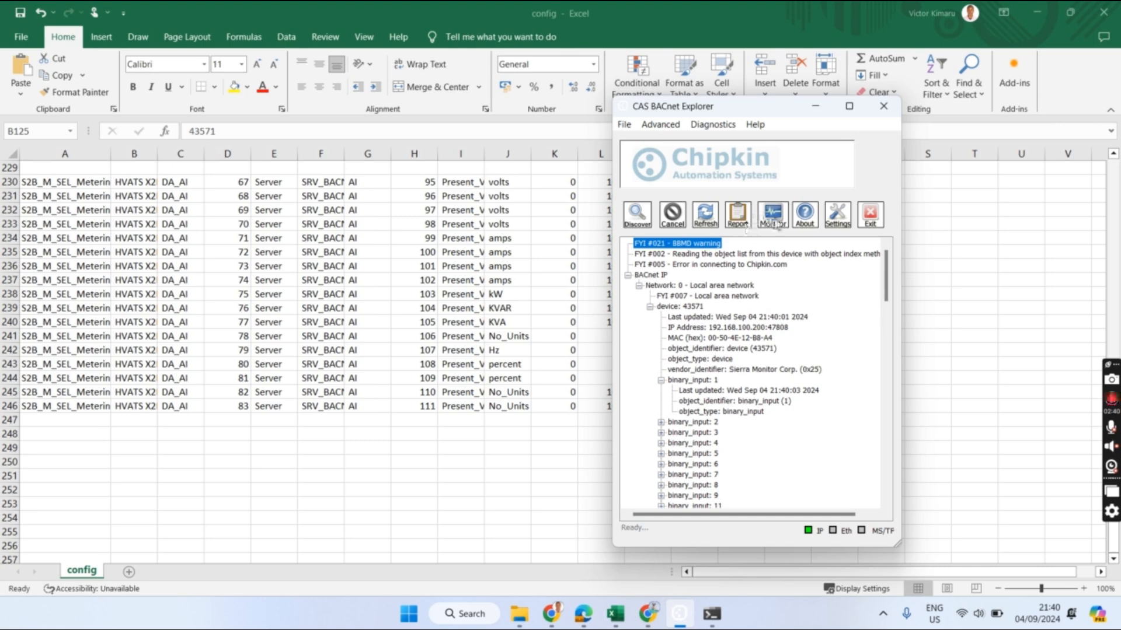
# - Check the empty Monitor list, then create a network report from current data and close it
pyautogui.click(773, 216)
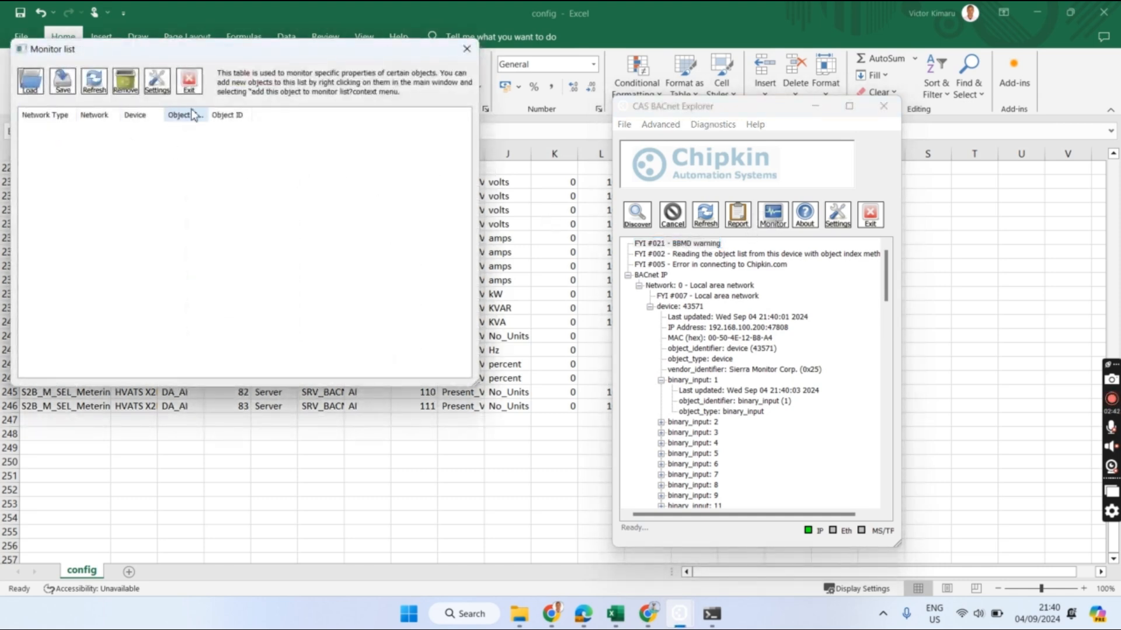
pyautogui.click(466, 51)
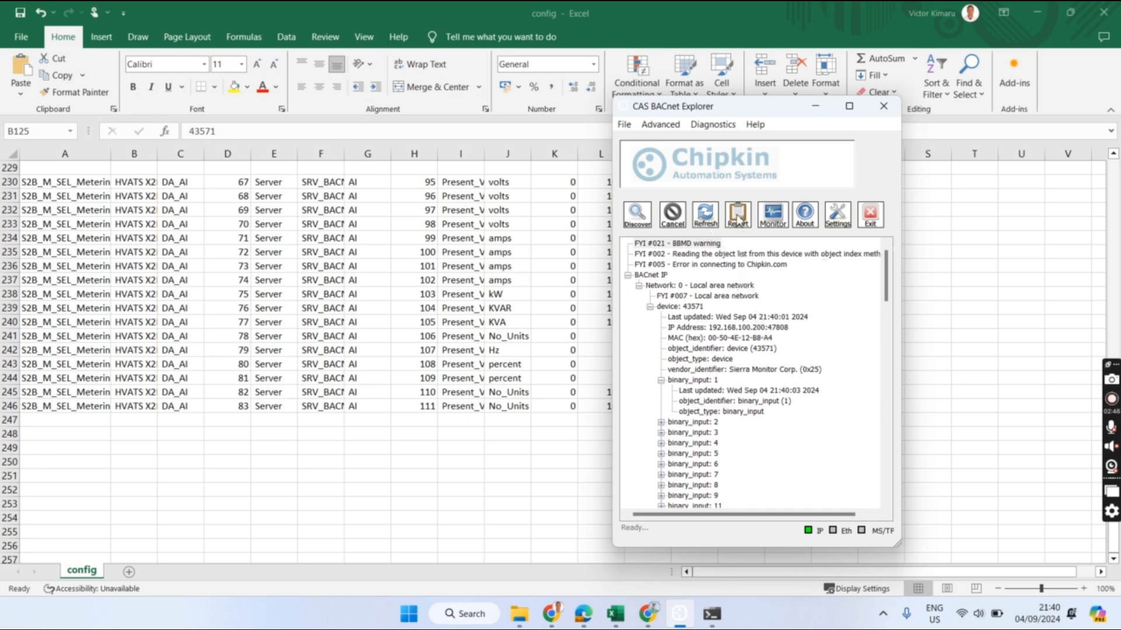
pyautogui.click(736, 221)
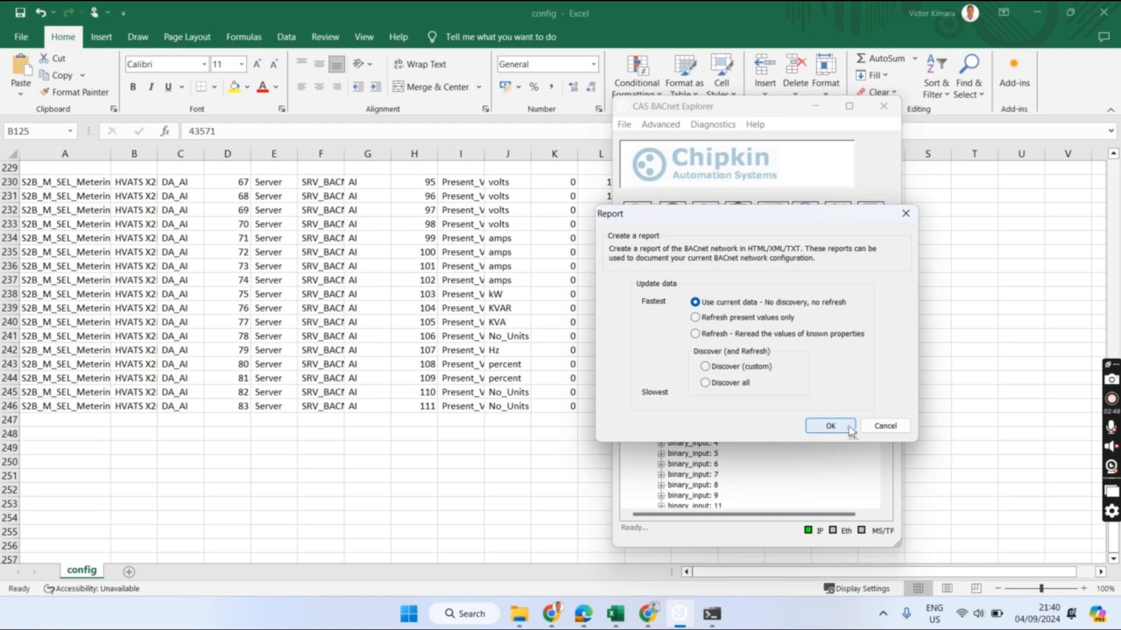
pyautogui.click(850, 428)
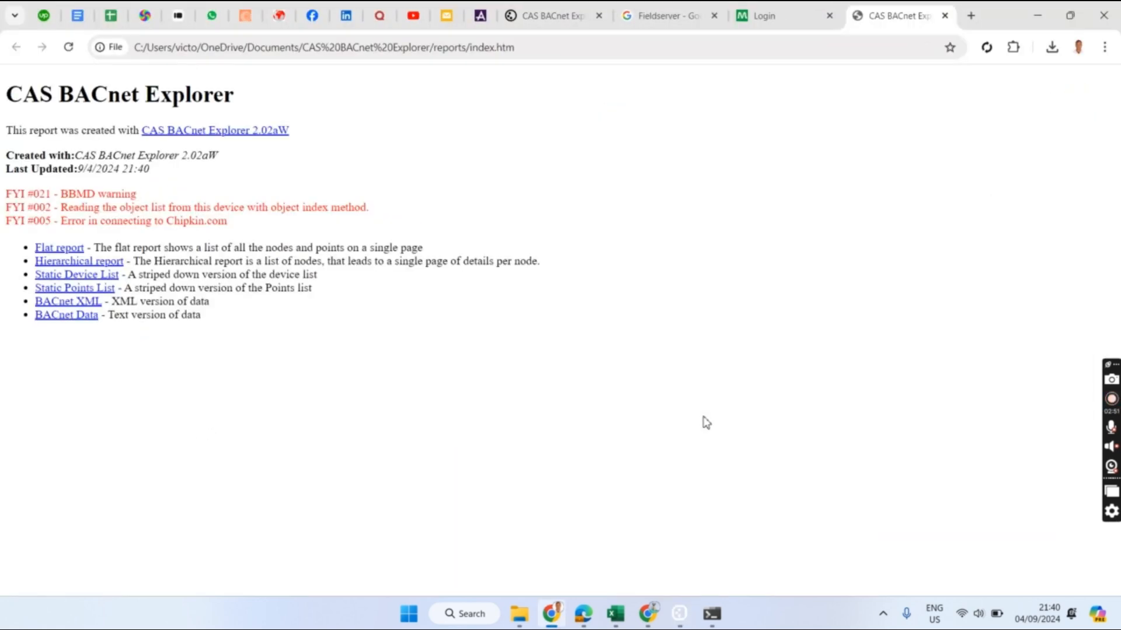
pyautogui.click(945, 16)
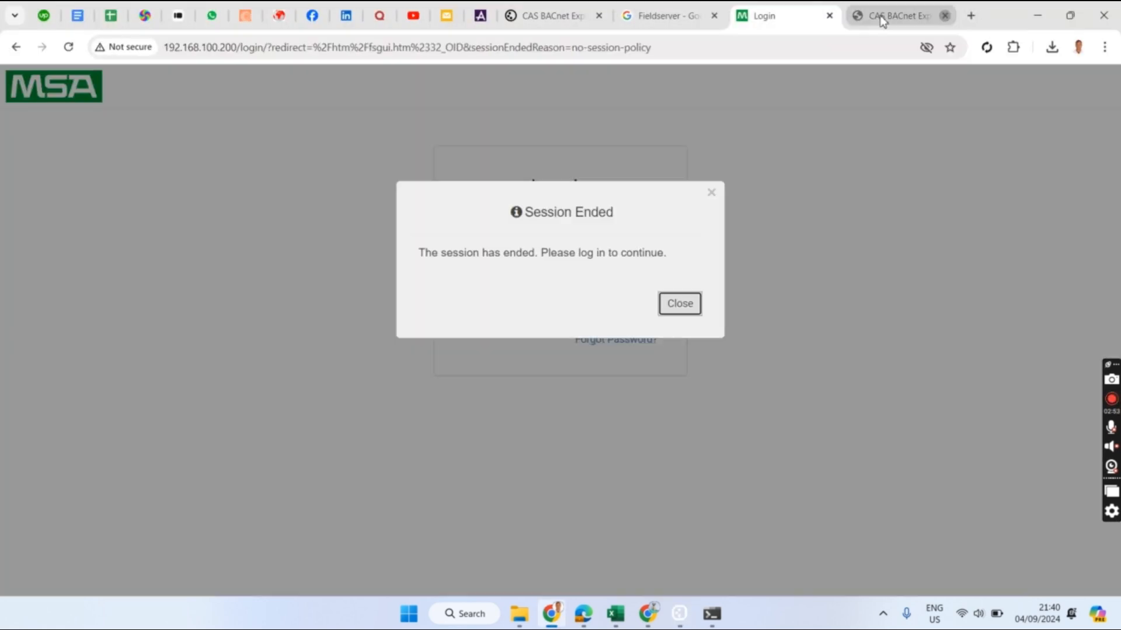
# - Dismiss the Session Ended notice and log back in with the username and password
pyautogui.click(712, 194)
pyautogui.click(496, 227)
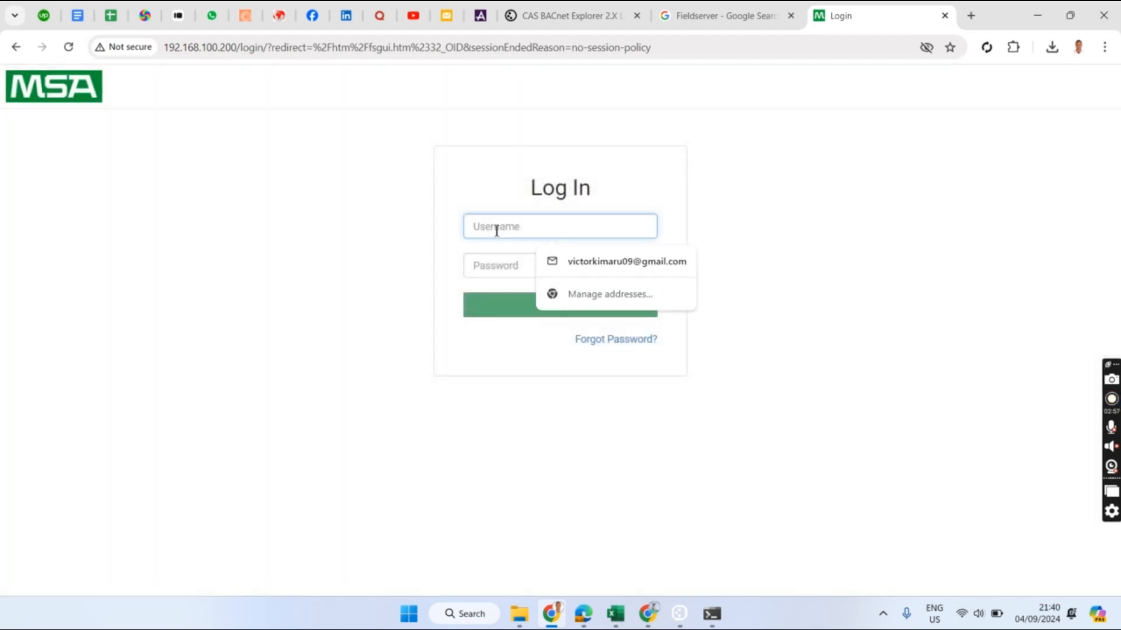
pyautogui.write('admin')
pyautogui.press('Tab')
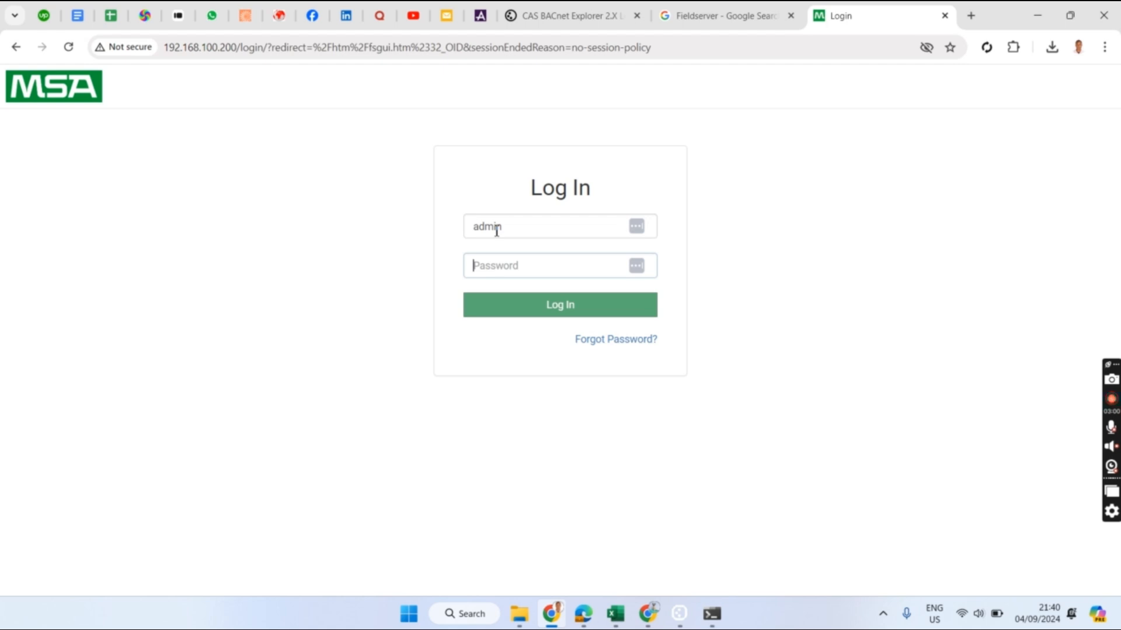
pyautogui.write('admin')
pyautogui.press('Return')
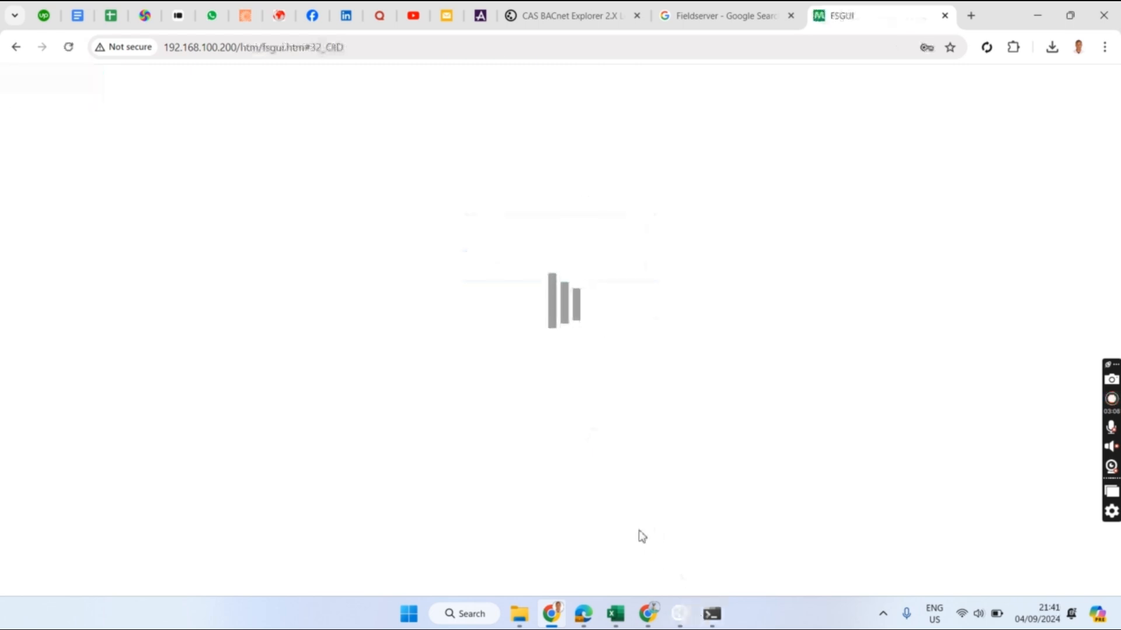
pyautogui.click(684, 255)
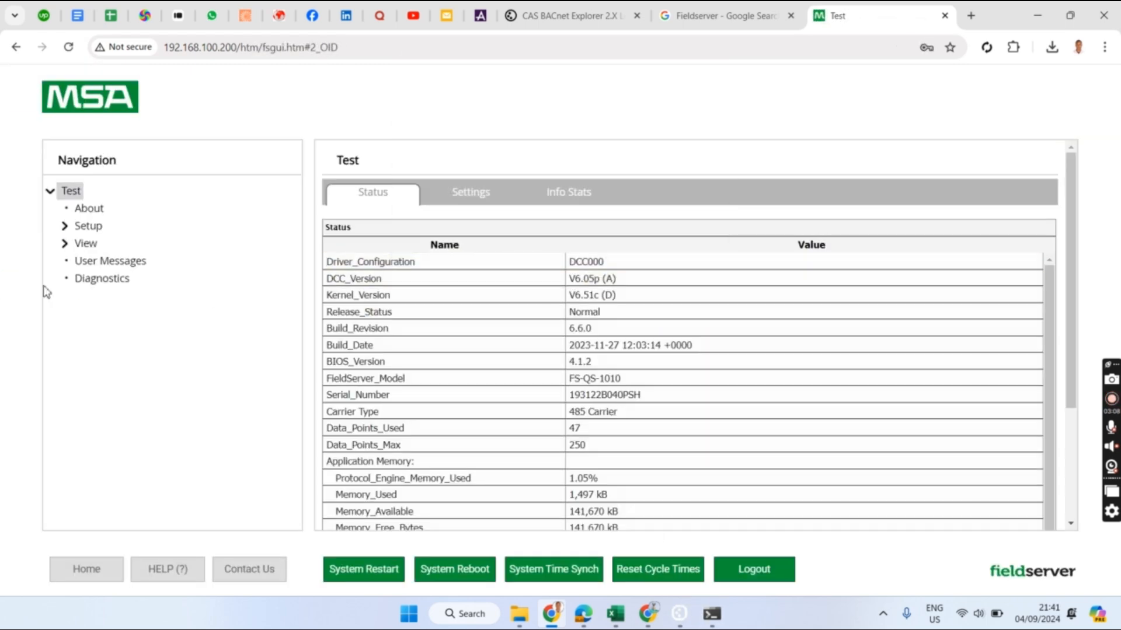
# - Open the DA_BI_01 array under View > Data Arrays
pyautogui.click(85, 242)
pyautogui.click(128, 284)
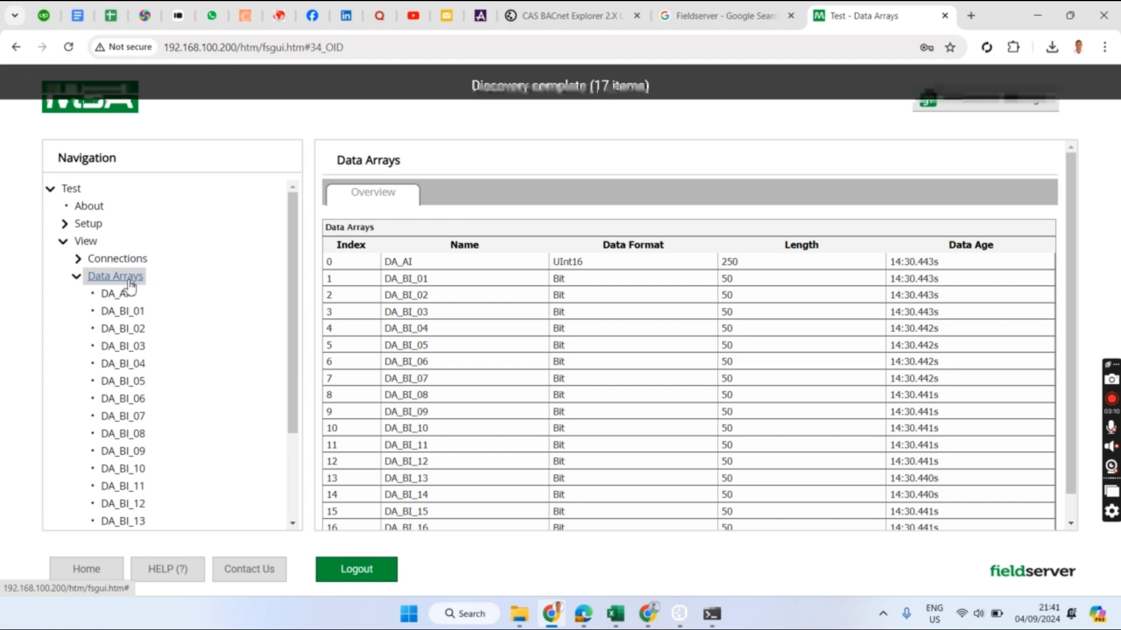
pyautogui.click(124, 313)
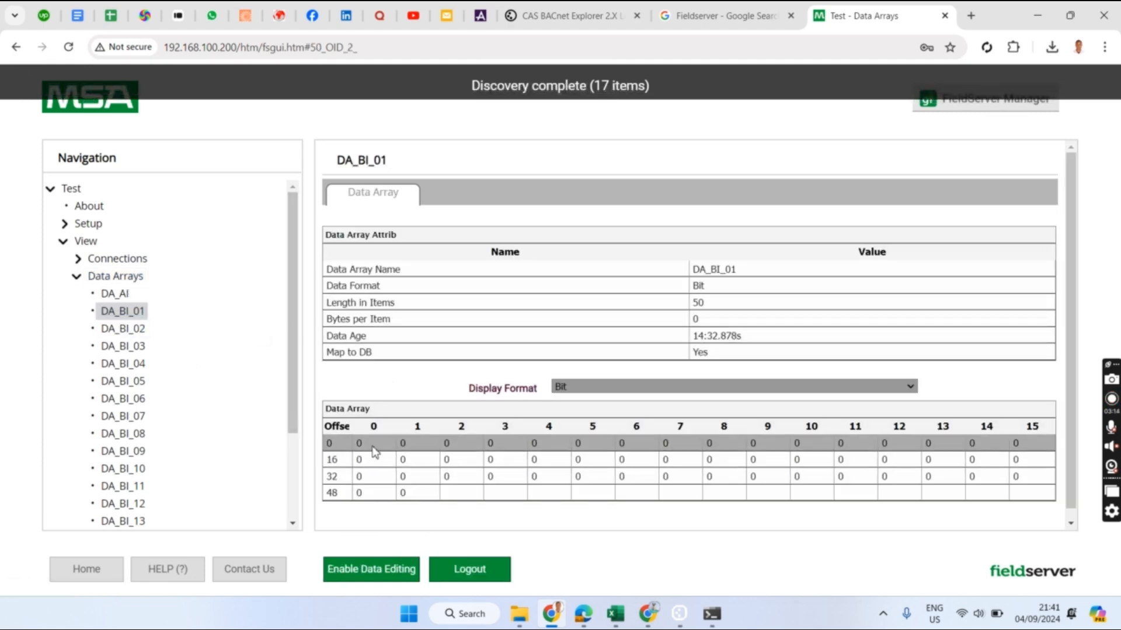
# - Enable data editing and set DA_BI_01's offset 0 bit to 1
pyautogui.click(371, 569)
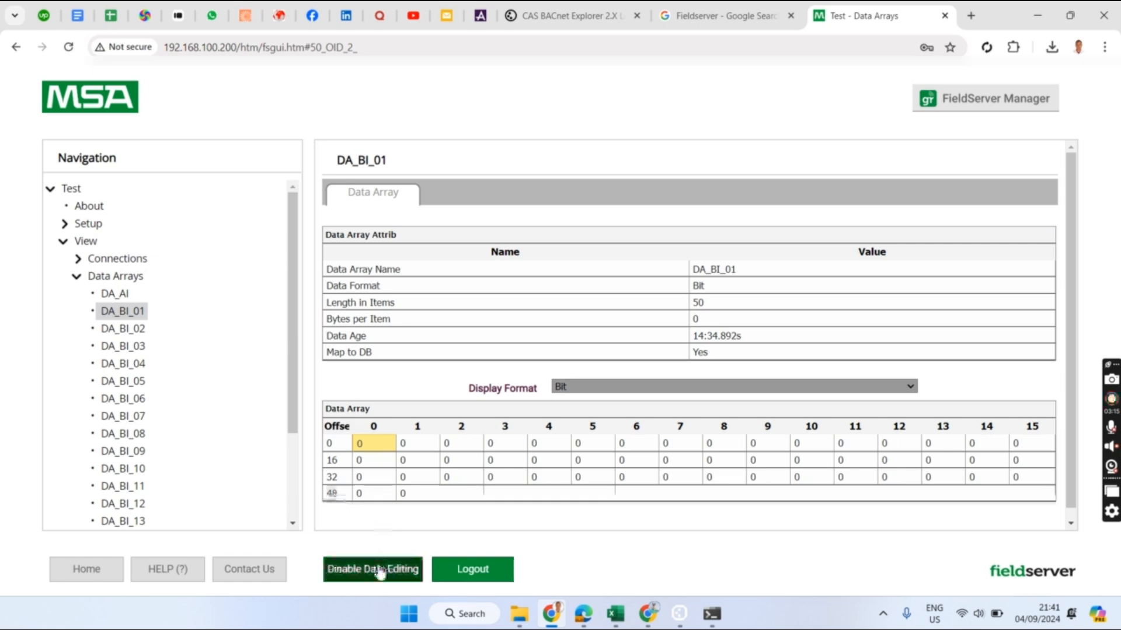
pyautogui.click(371, 446)
pyautogui.press('Return')
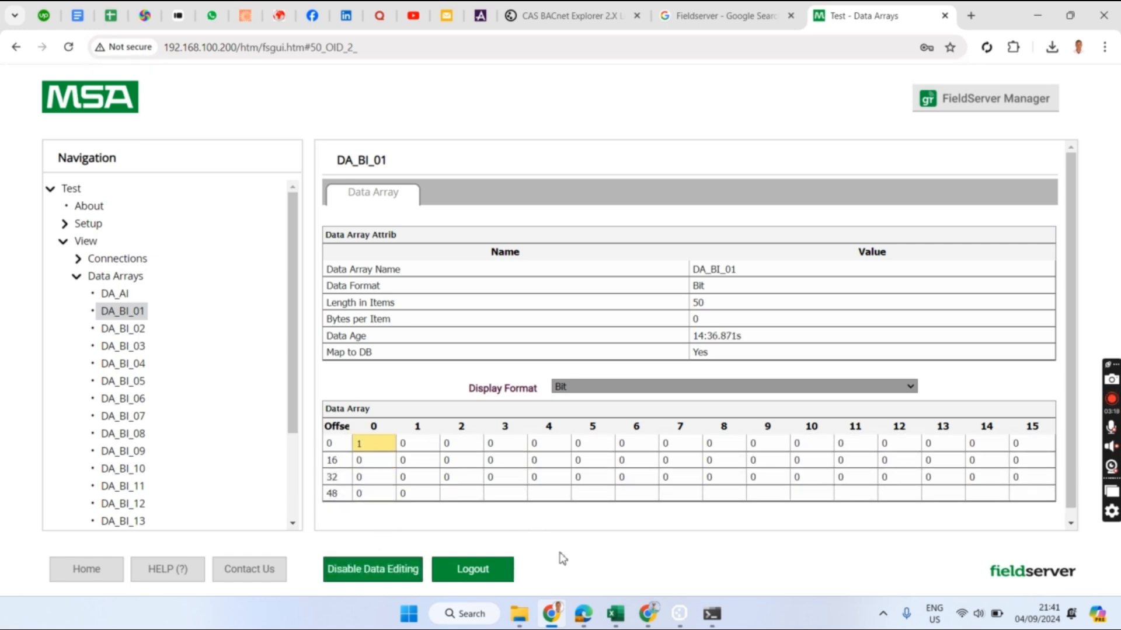
pyautogui.click(680, 621)
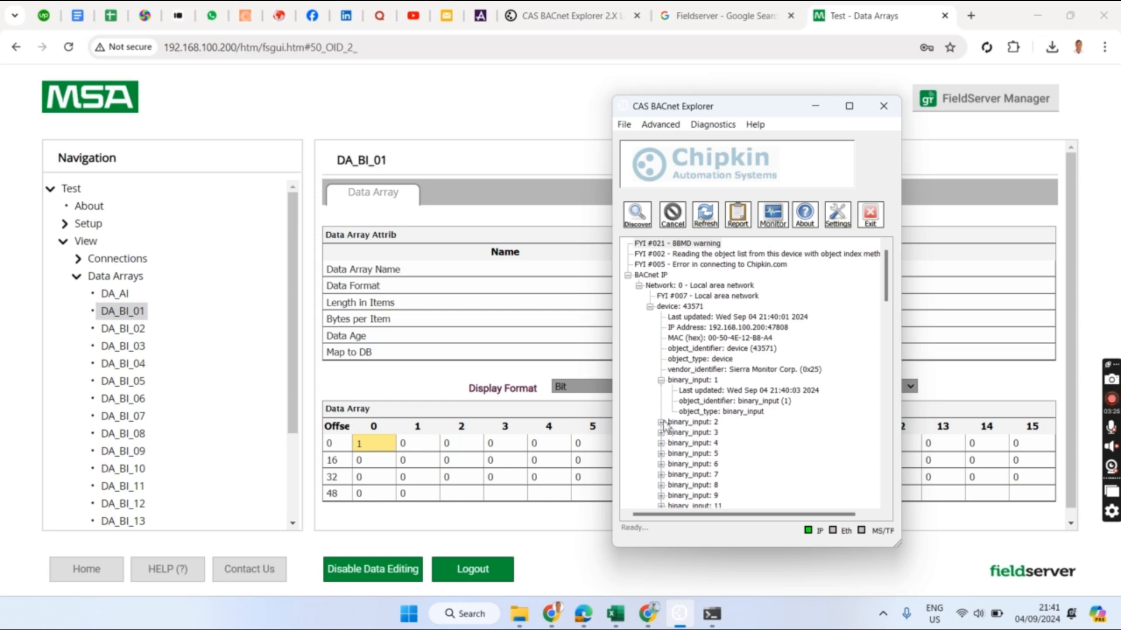
# - Look up X1A_UPA's data array offset (14) and widen column C to show array names
pyautogui.click(630, 621)
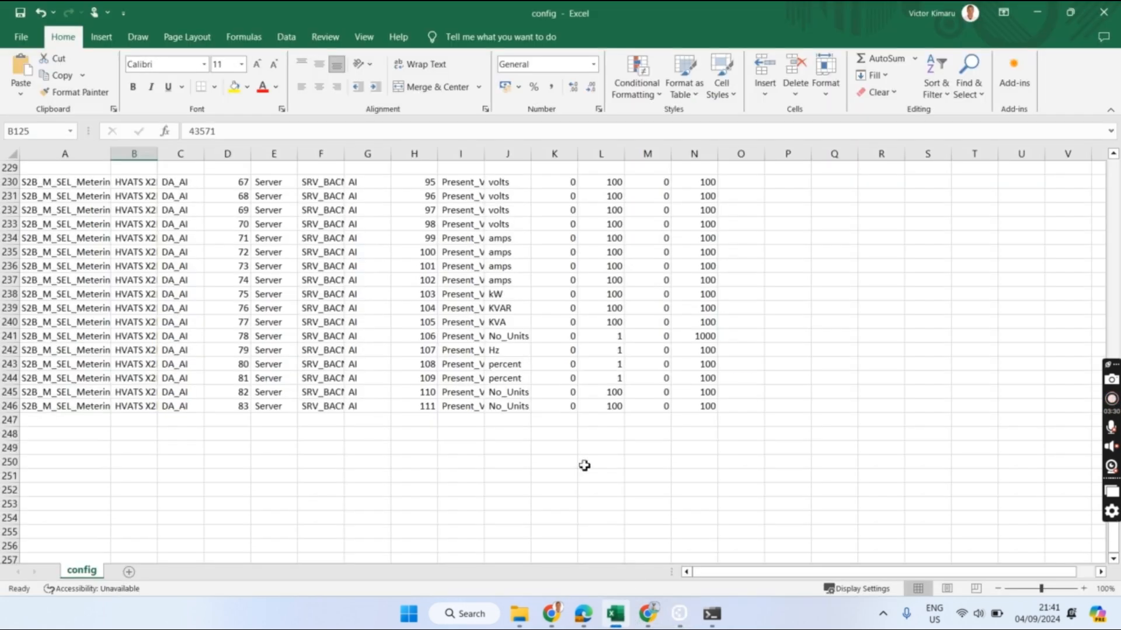
pyautogui.scroll(15, 497, 351)
pyautogui.scroll(19, 495, 350)
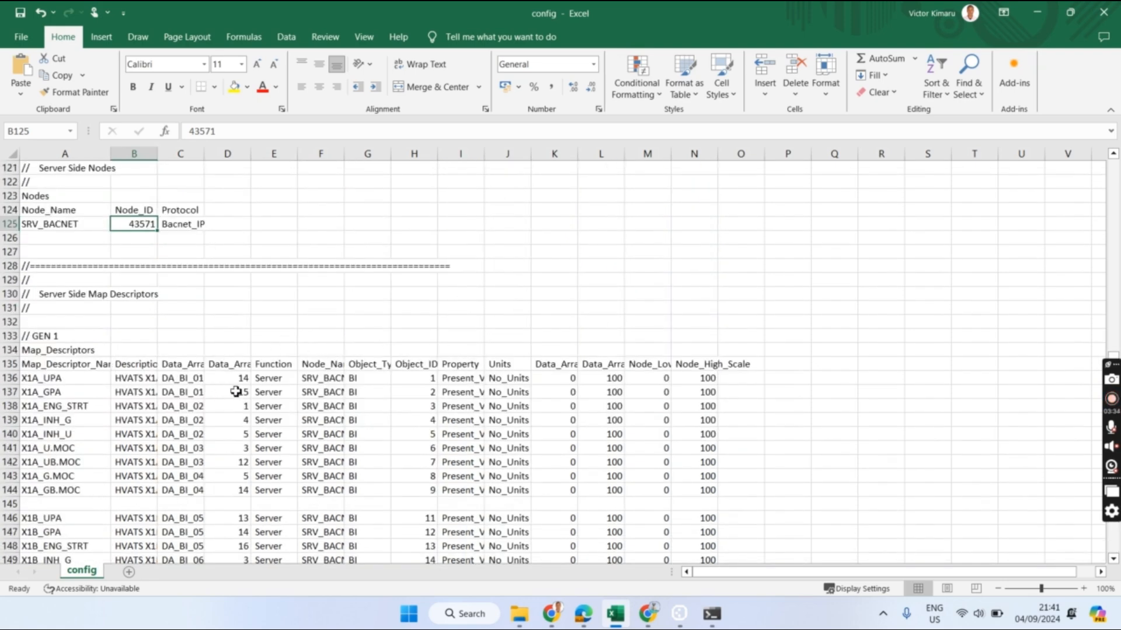
pyautogui.click(235, 383)
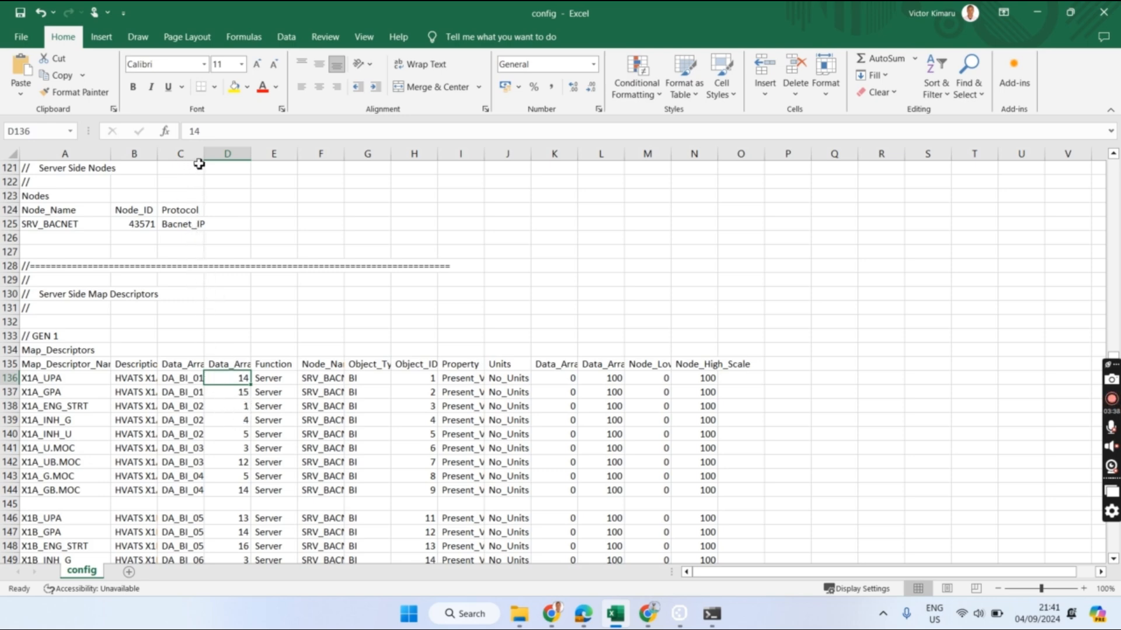
pyautogui.moveTo(205, 155); pyautogui.dragTo(232, 300)
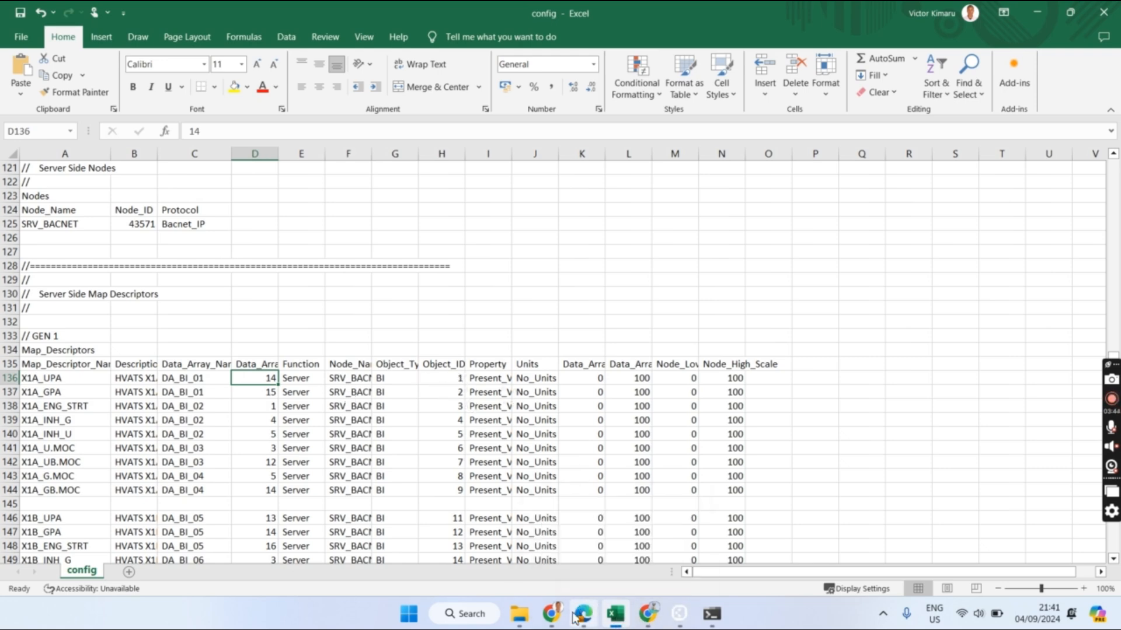
pyautogui.click(551, 612)
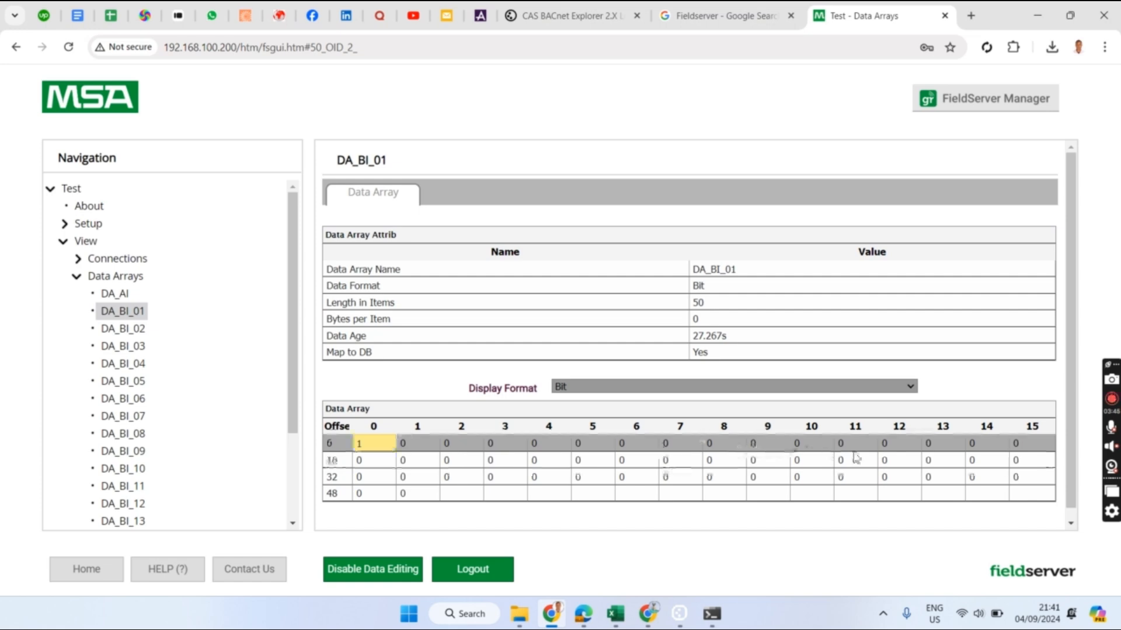
# - Set DA_BI_01 offset 14 to 1, then collapse and re-expand device 43571 in CAS BACnet Explorer
pyautogui.click(976, 447)
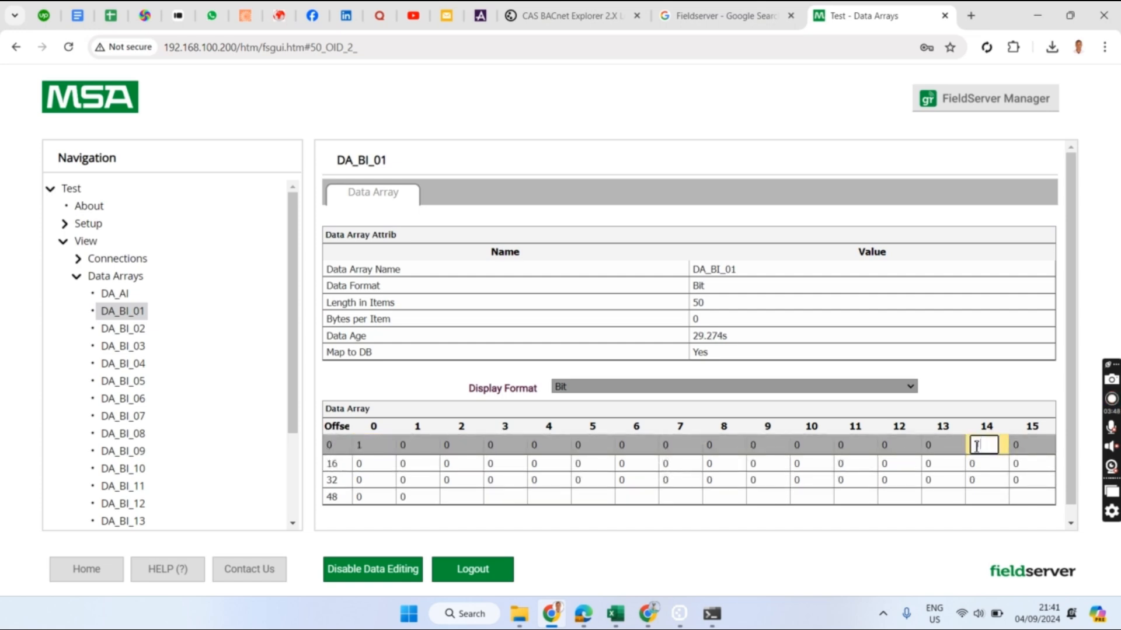
pyautogui.write('1')
pyautogui.press('Return')
pyautogui.click(679, 614)
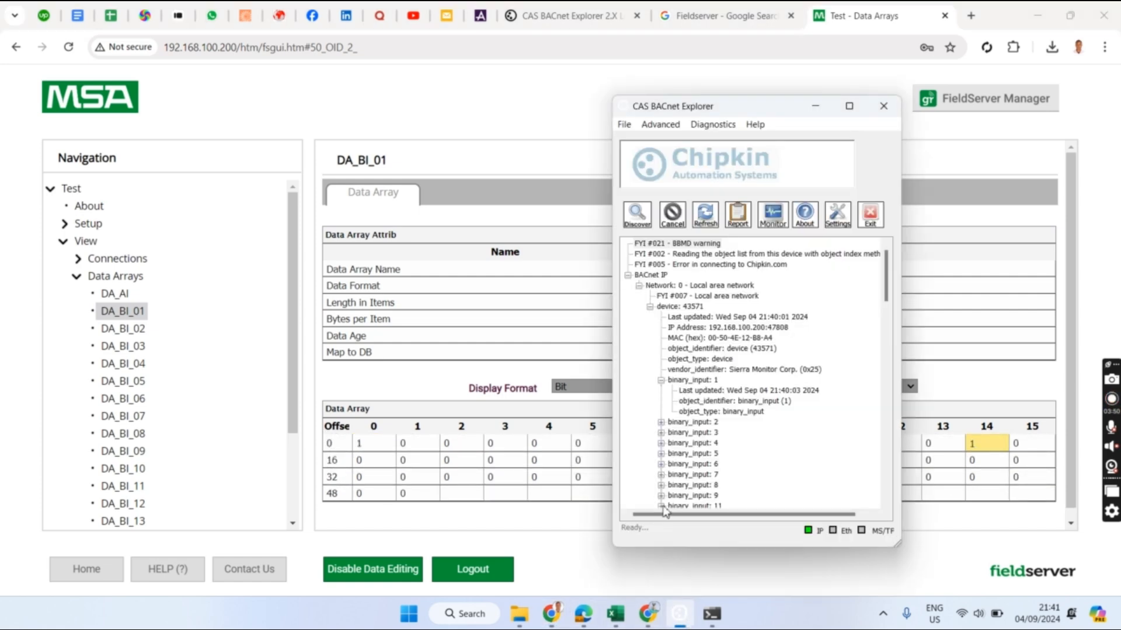
pyautogui.click(650, 307)
pyautogui.click(650, 307)
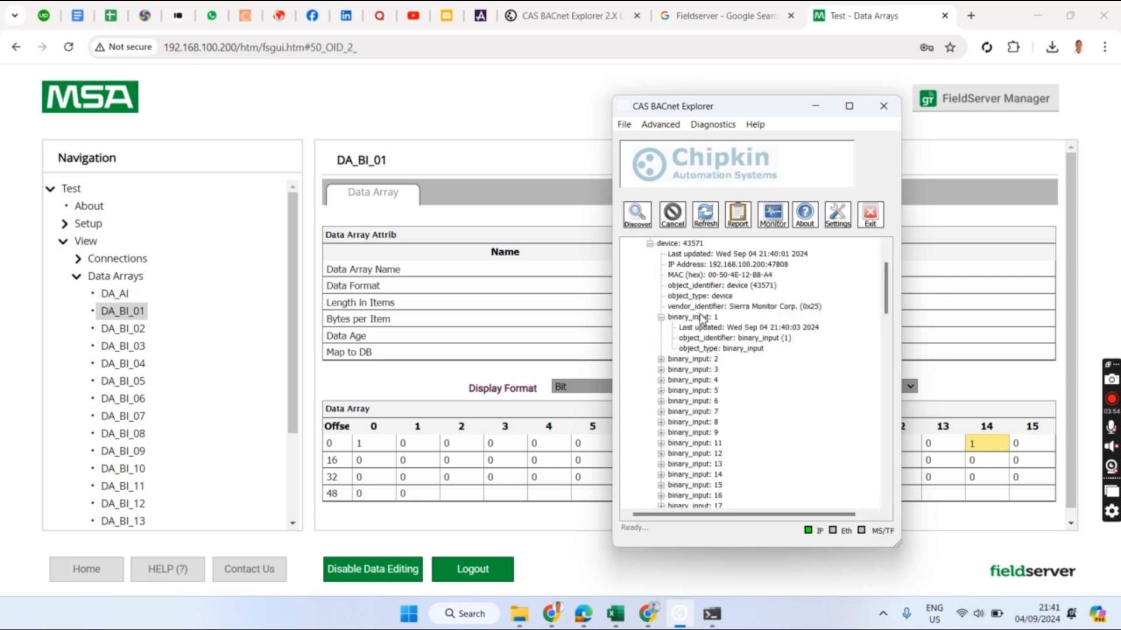
# - Rediscover device 43571 with objects so binary_input 1 (X1A_UPA) reads 1, then return to DA_BI_01 offset 14
pyautogui.click(642, 216)
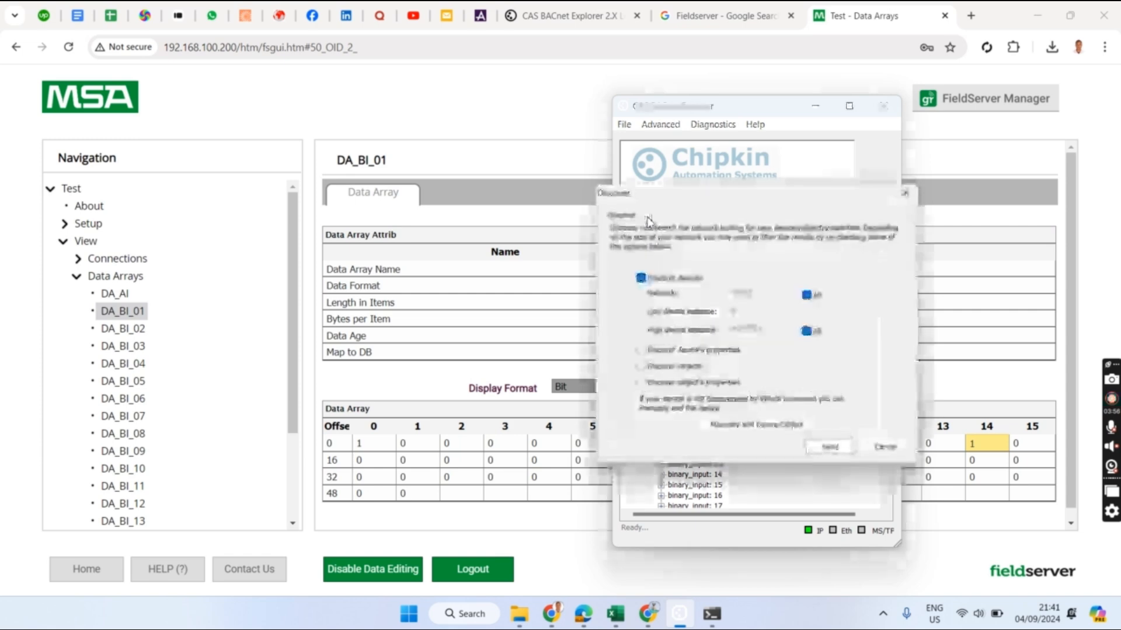
pyautogui.click(656, 364)
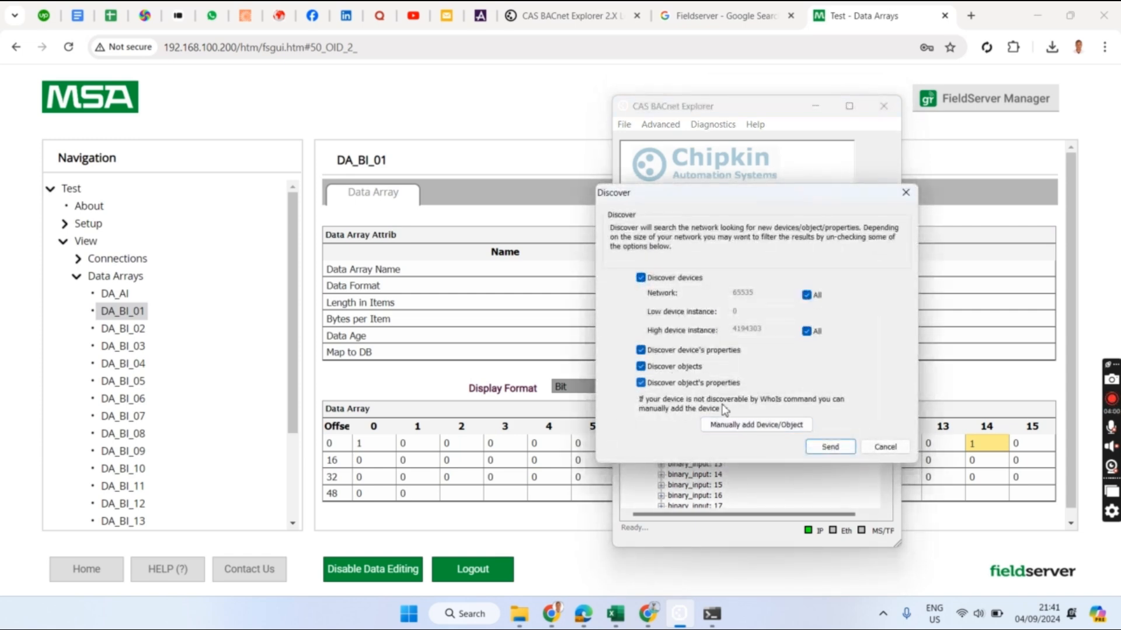
pyautogui.click(830, 447)
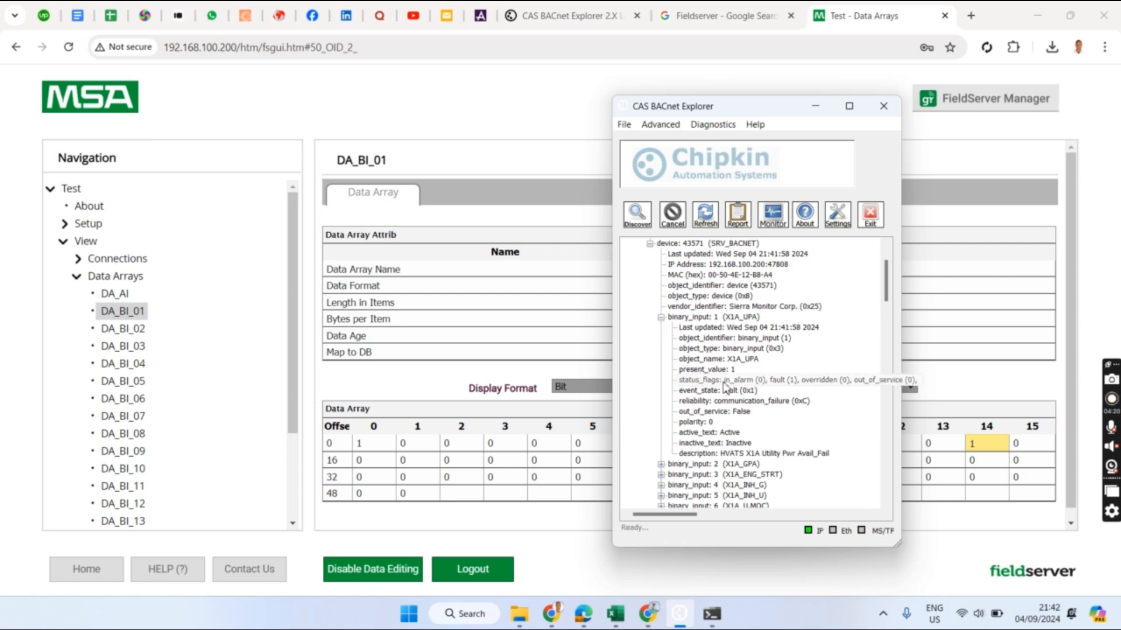
pyautogui.click(987, 445)
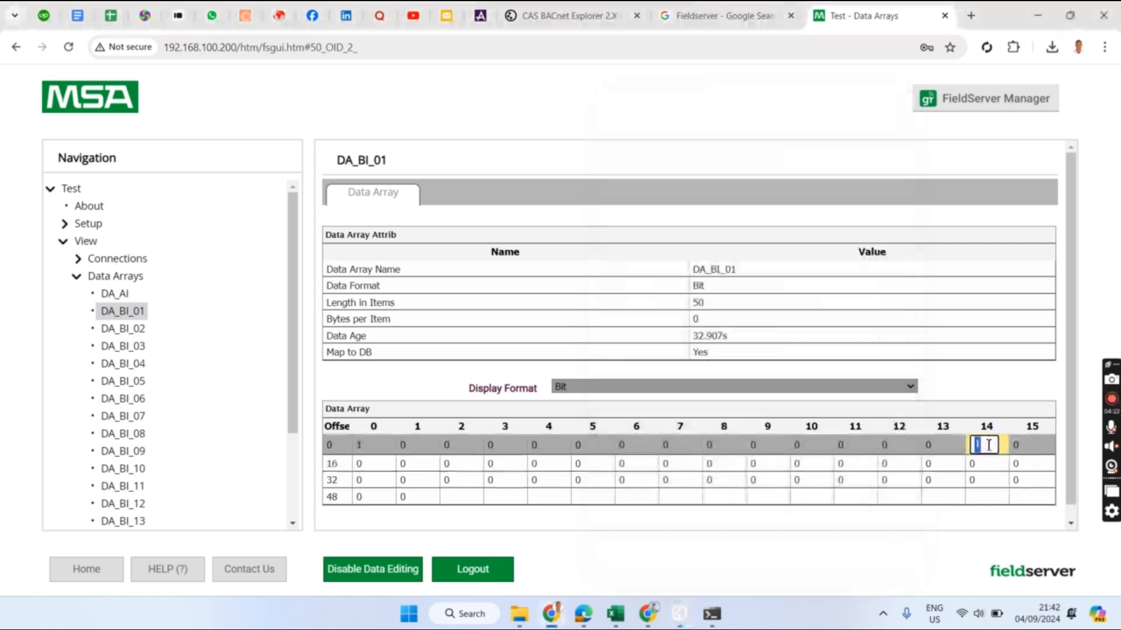
# - Arrange the browser on the left and BACnet Explorer on the right, widening the Data Array view
pyautogui.press('super+Left')
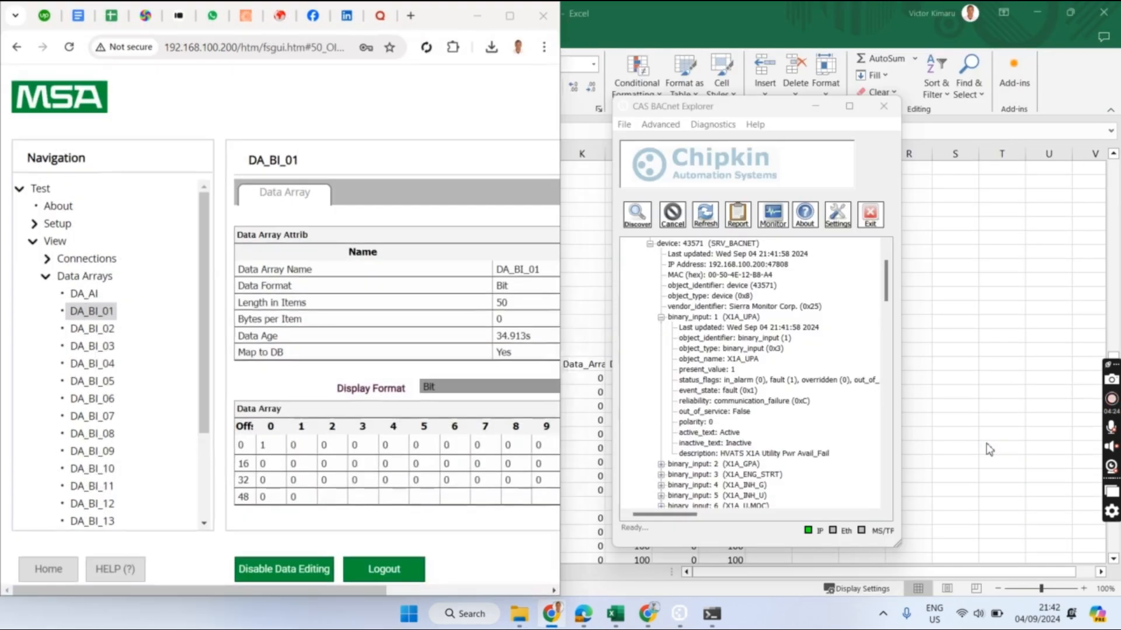
pyautogui.click(680, 198)
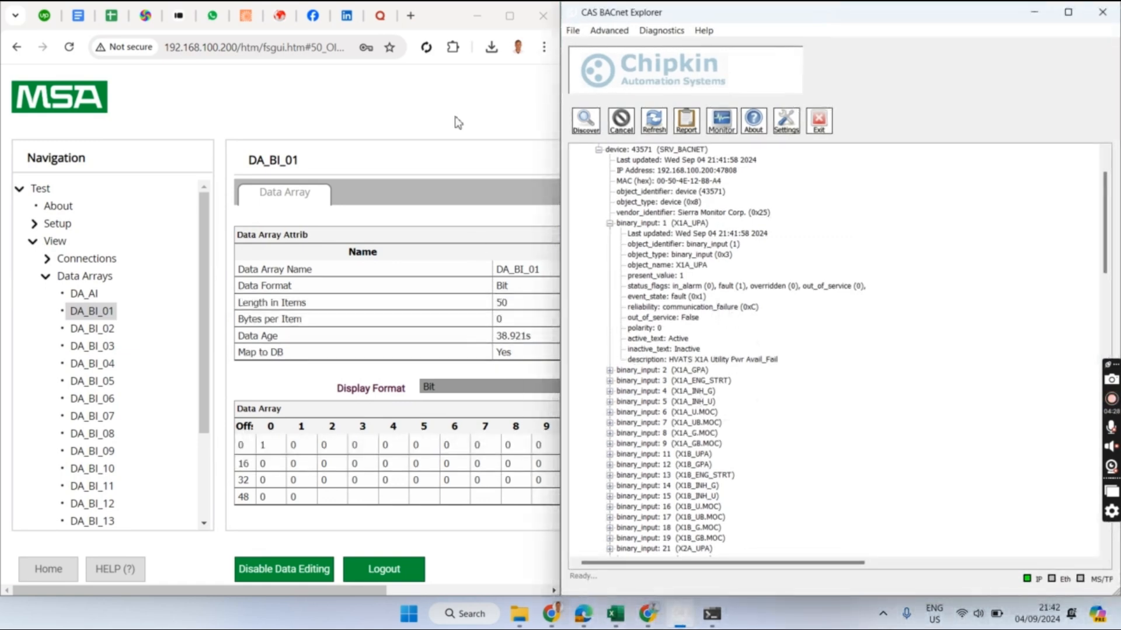
pyautogui.click(1068, 13)
pyautogui.click(1067, 9)
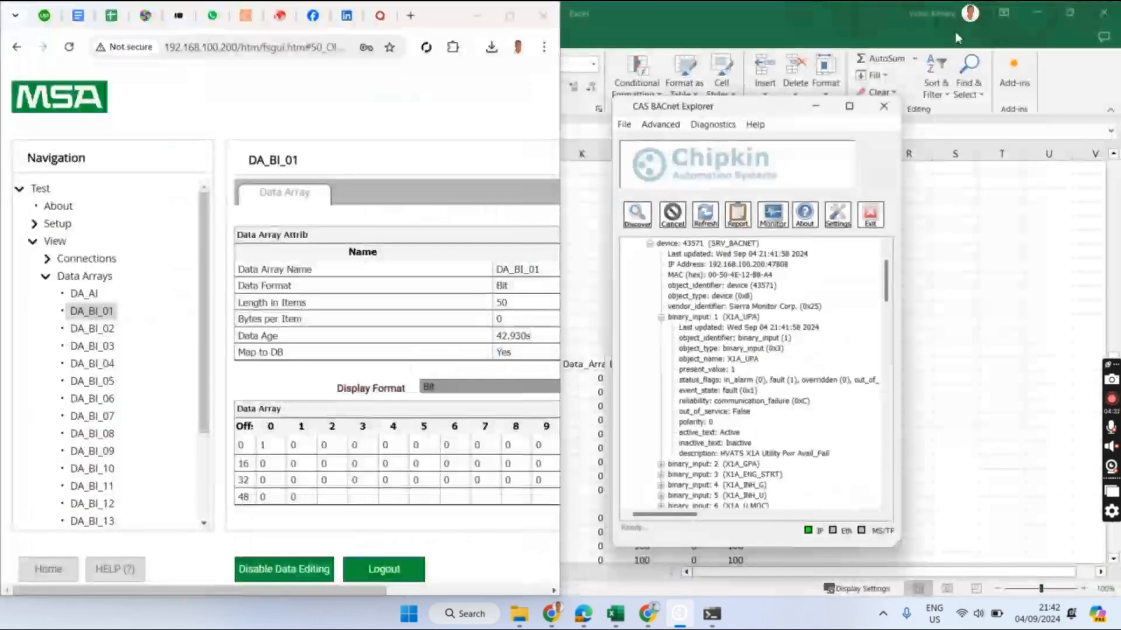
pyautogui.moveTo(759, 116); pyautogui.dragTo(838, 115)
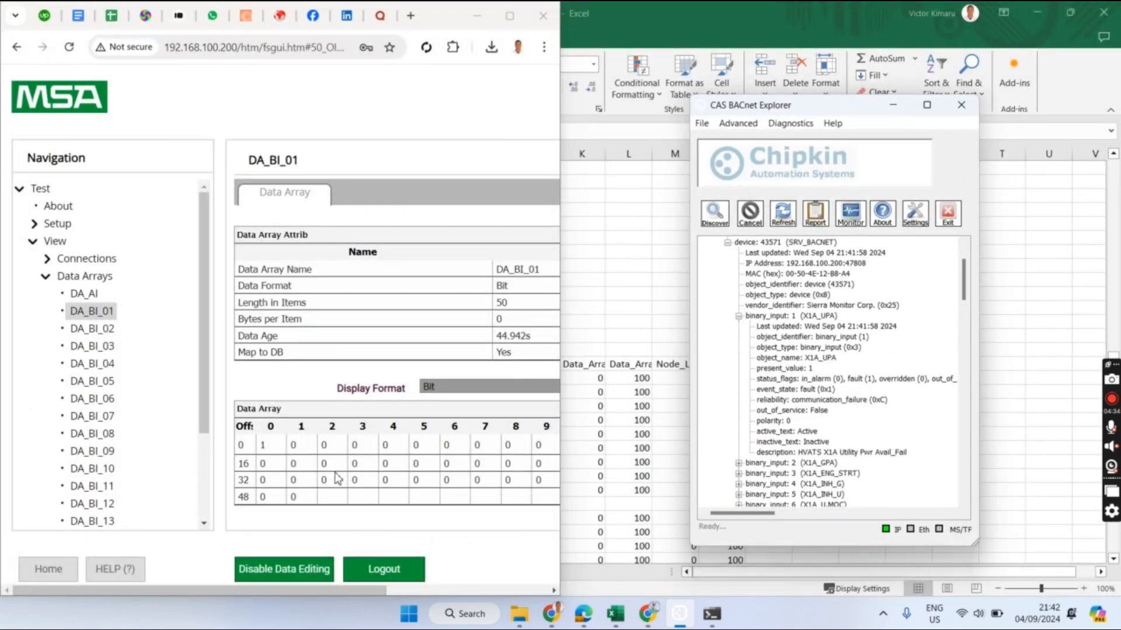
pyautogui.moveTo(564, 395); pyautogui.dragTo(721, 395)
pyautogui.moveTo(850, 118); pyautogui.dragTo(960, 123)
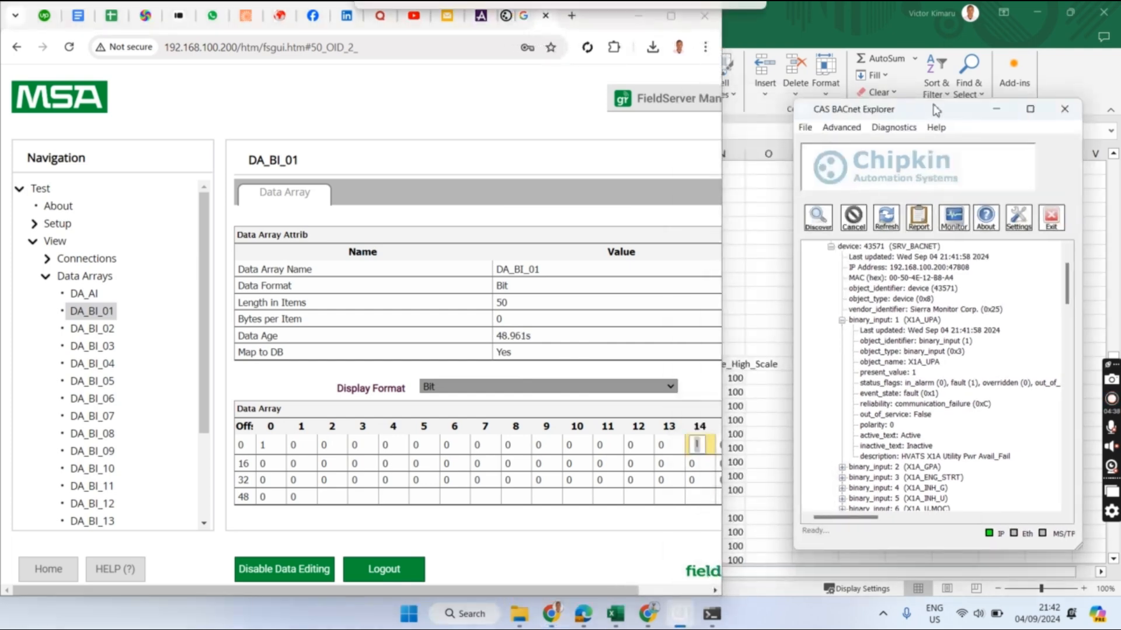
# - Set the offset-14 bit in row 0 of DA_BI_01 to 0
pyautogui.click(704, 442)
pyautogui.doubleClick(703, 444)
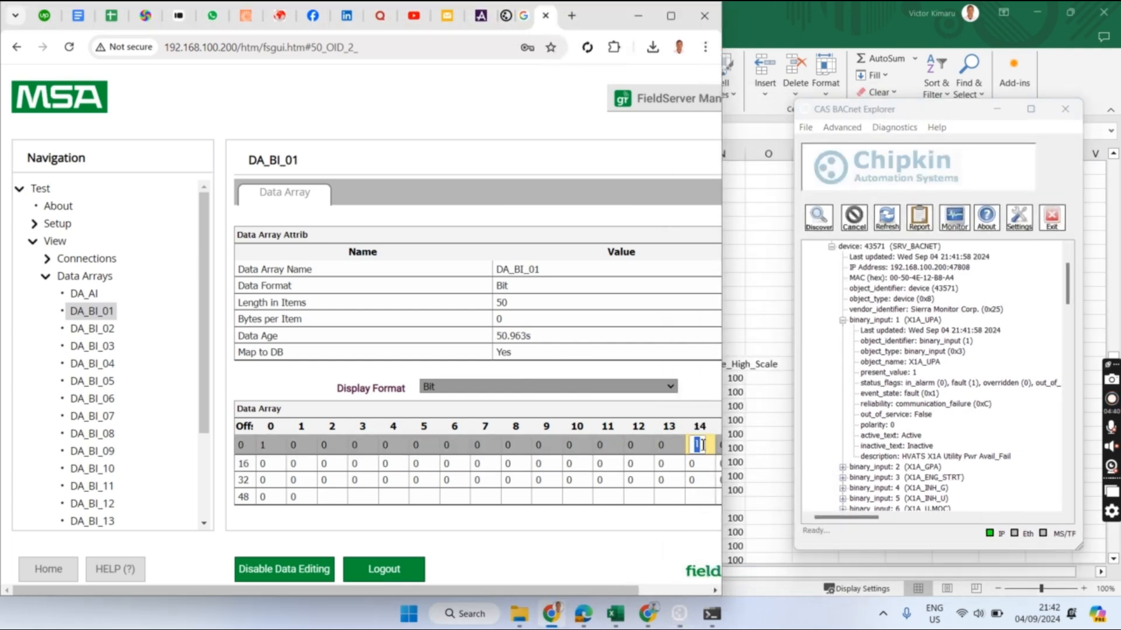
pyautogui.click(454, 511)
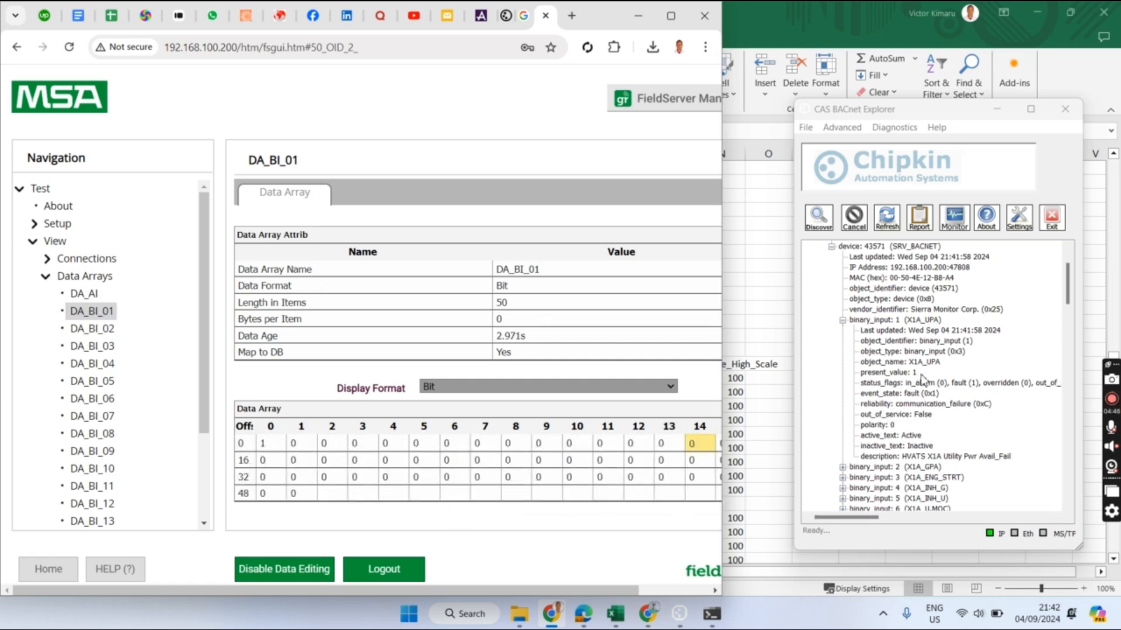
# - Refresh device 43571 in BACnet Explorer, suppressing the FYI #023 notice, and open Discover
pyautogui.click(887, 215)
pyautogui.click(844, 403)
pyautogui.click(923, 419)
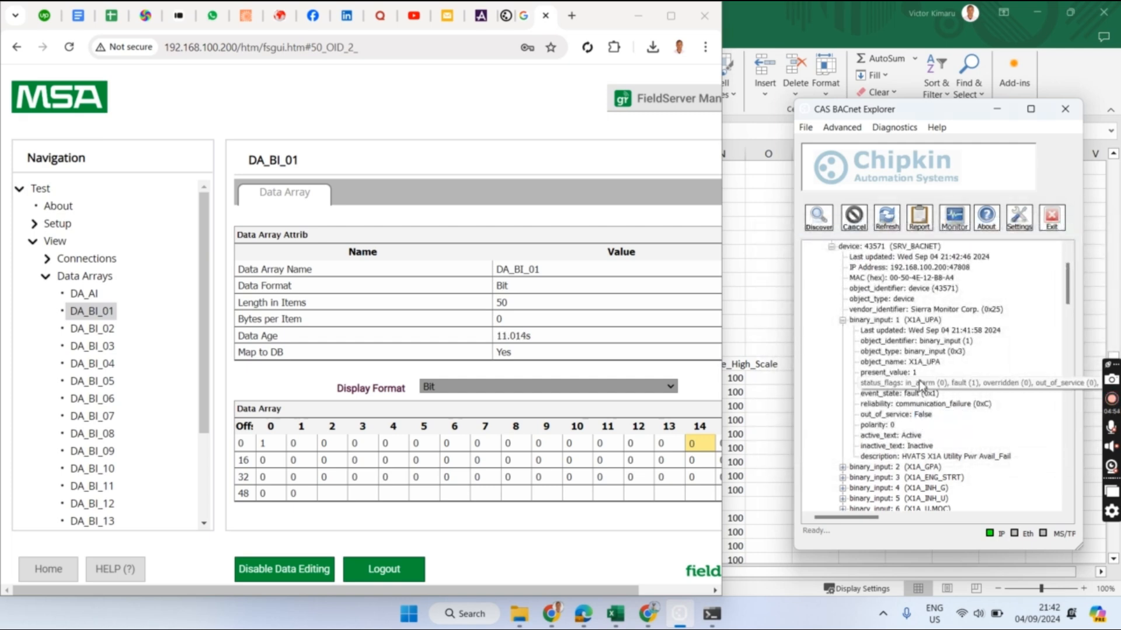
pyautogui.click(893, 222)
pyautogui.click(896, 227)
pyautogui.click(896, 228)
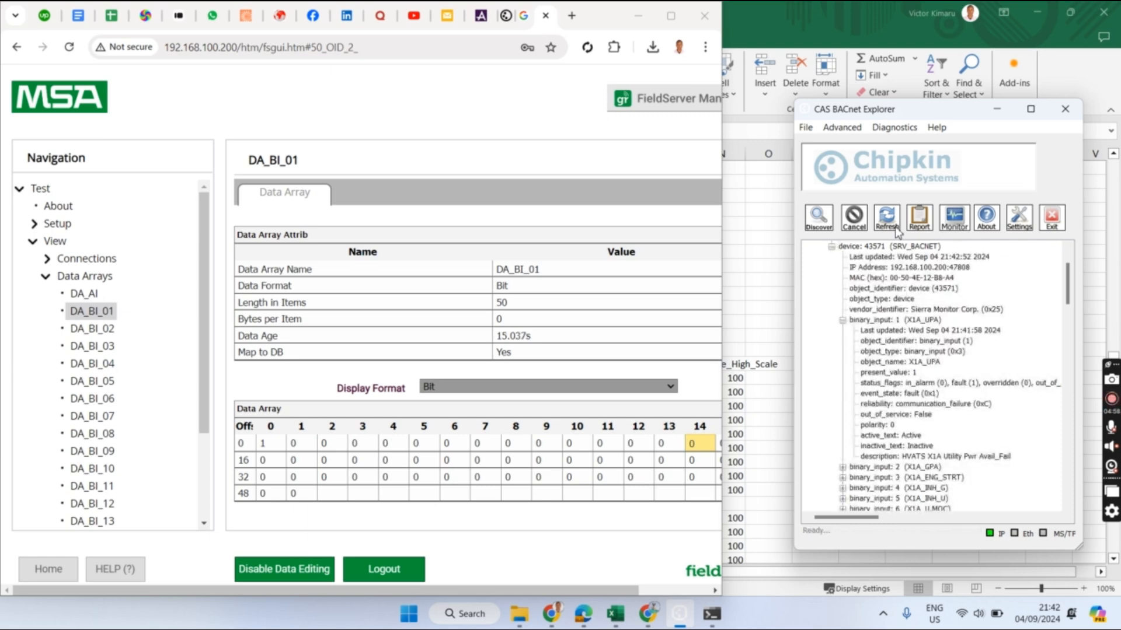
pyautogui.scroll(2, 825, 328)
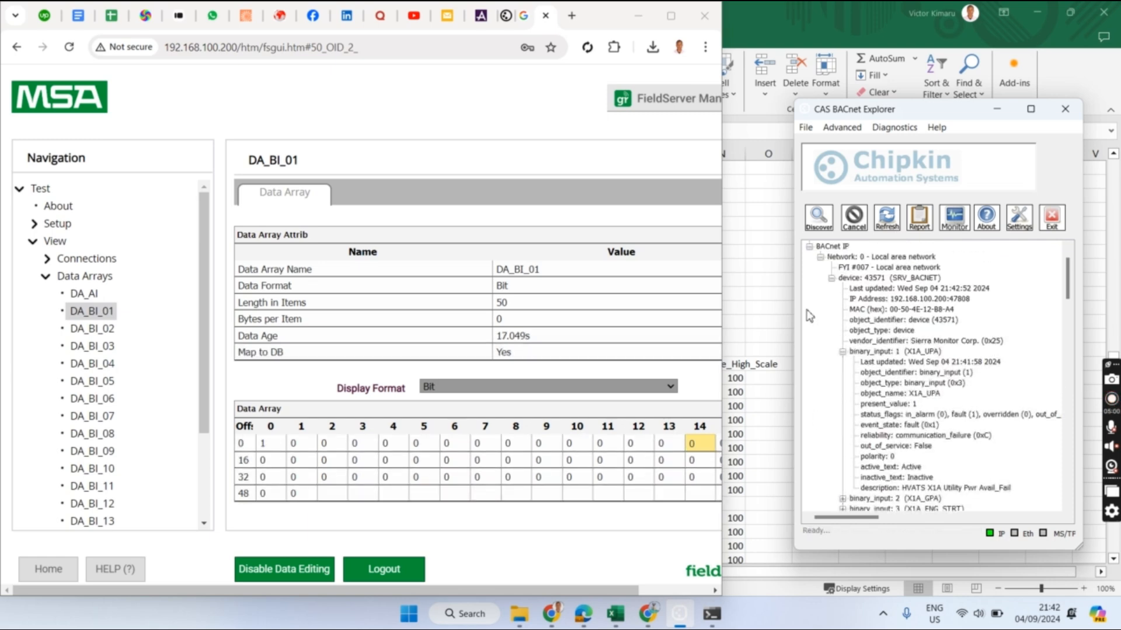
pyautogui.scroll(1, 866, 345)
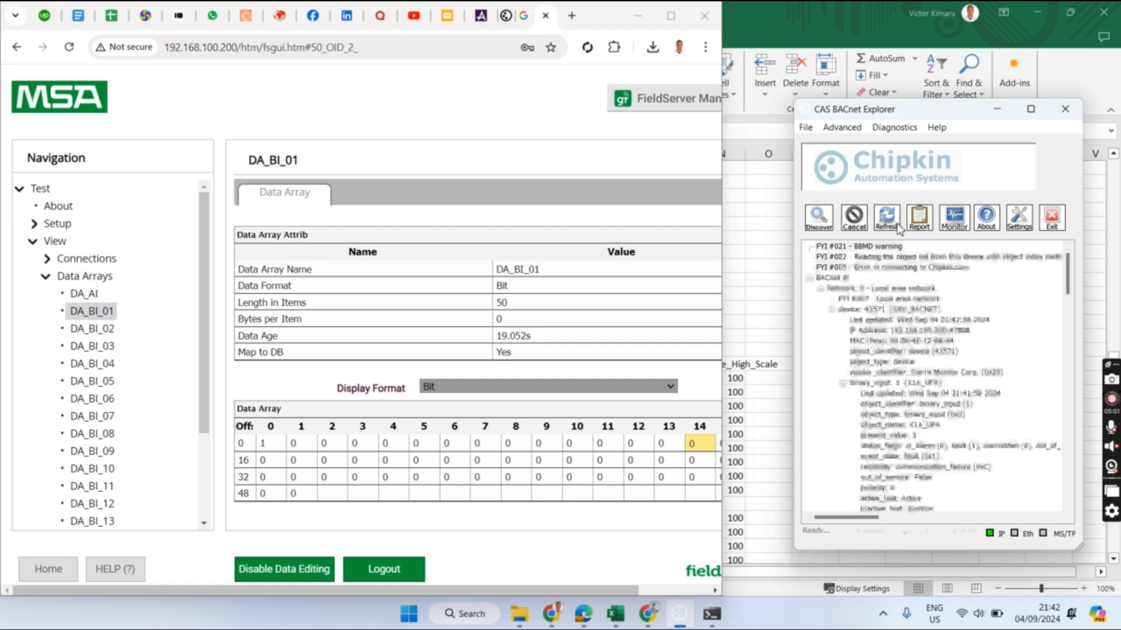
pyautogui.click(818, 218)
# - Run discovery with 'Discover objects' checked so binary_input 1 shows present_value 0
pyautogui.click(843, 369)
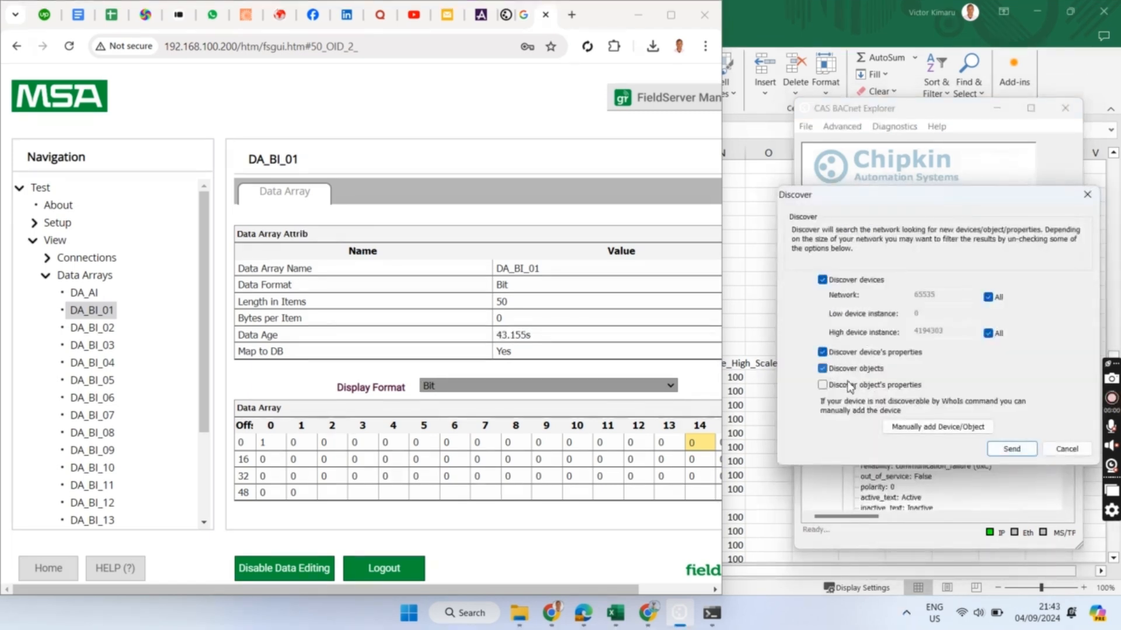
pyautogui.click(1012, 449)
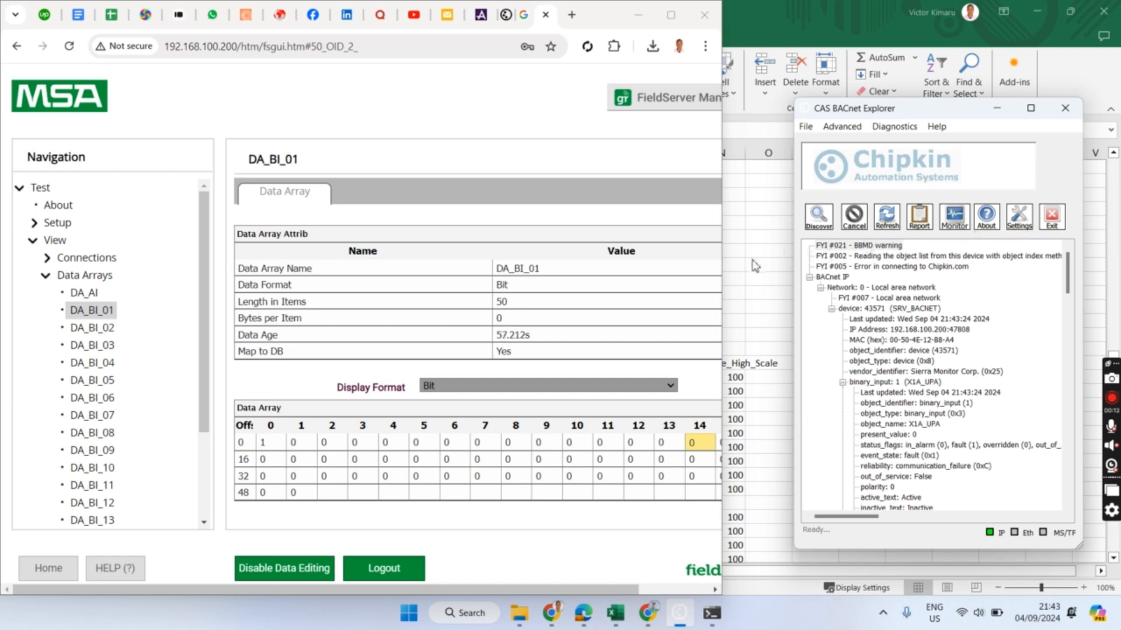
# - Collapse and re-expand device 43571, then view and close analog_input 70's details
pyautogui.click(842, 384)
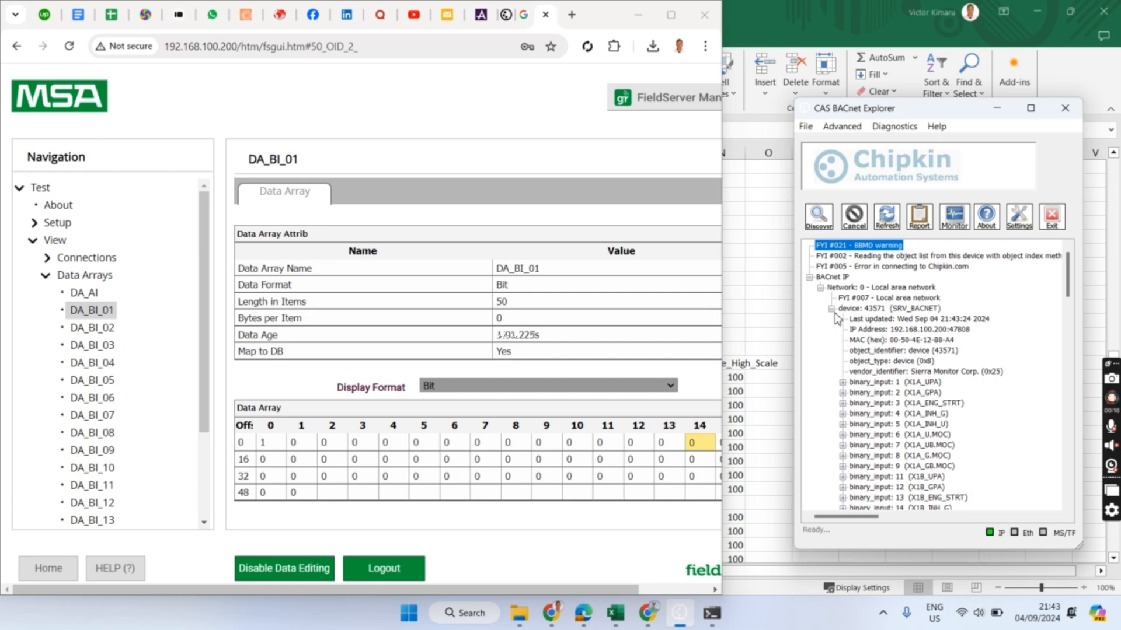
pyautogui.click(831, 309)
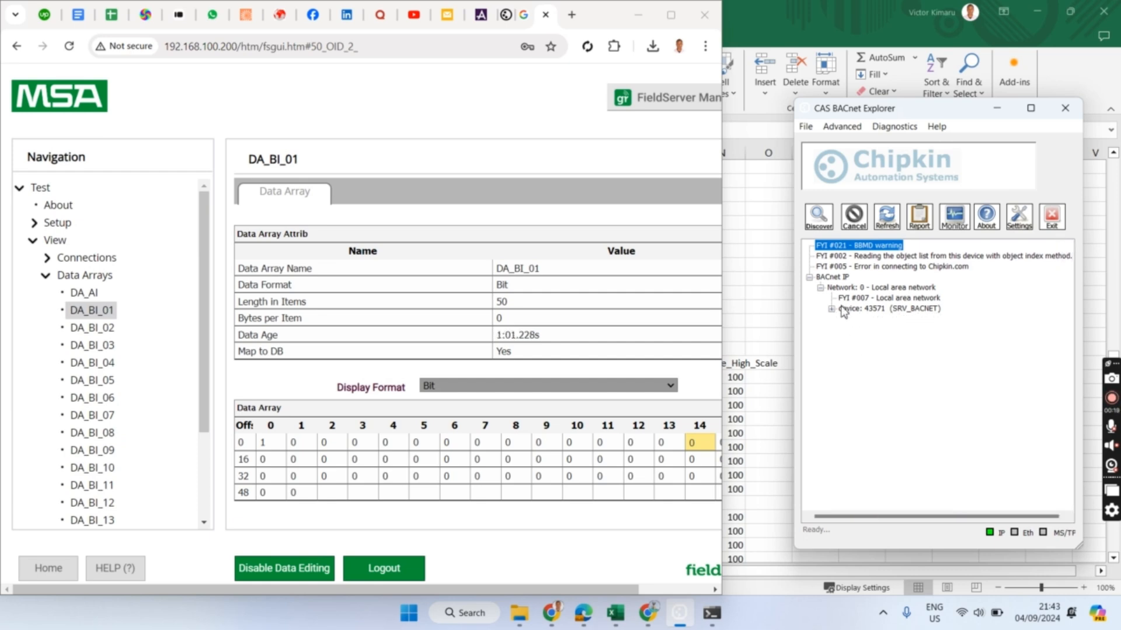
pyautogui.click(831, 310)
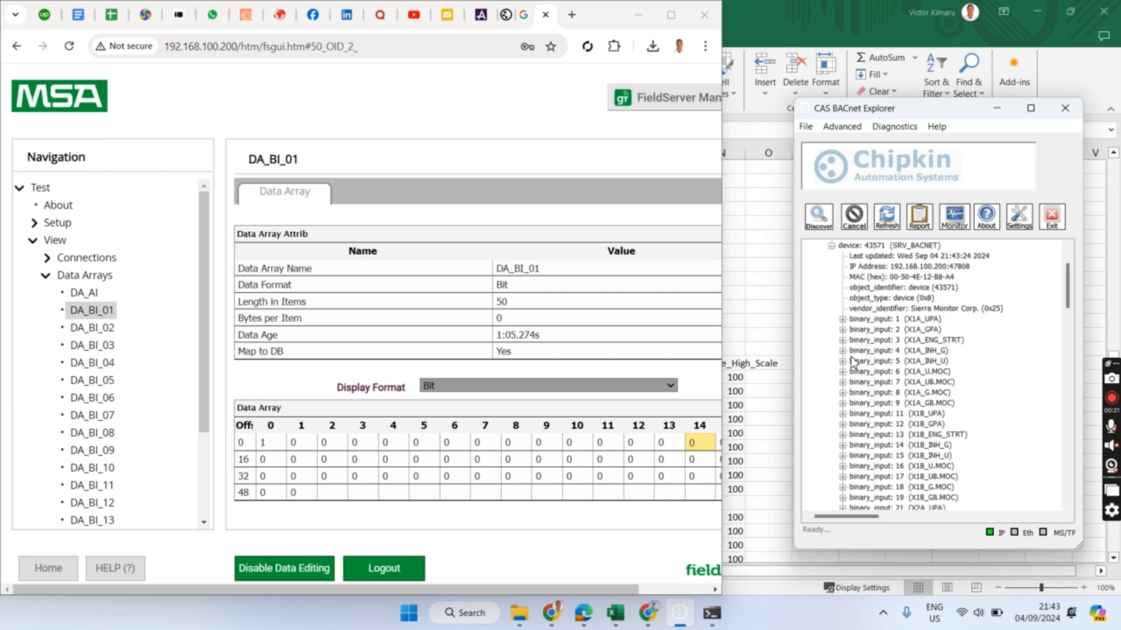
pyautogui.scroll(-20, 896, 369)
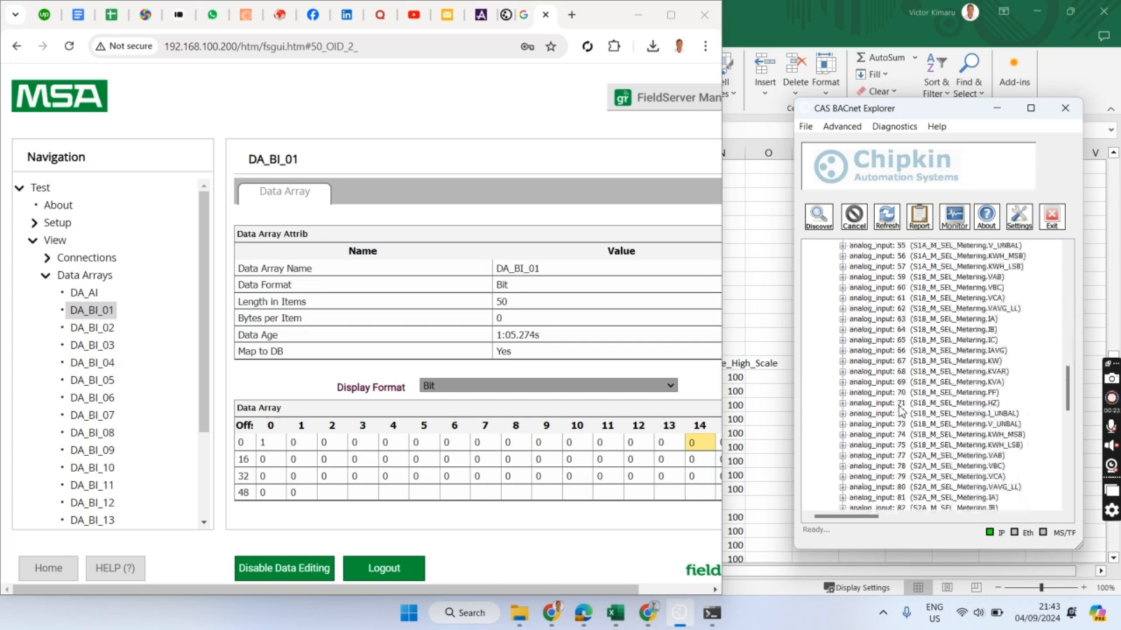
pyautogui.doubleClick(906, 393)
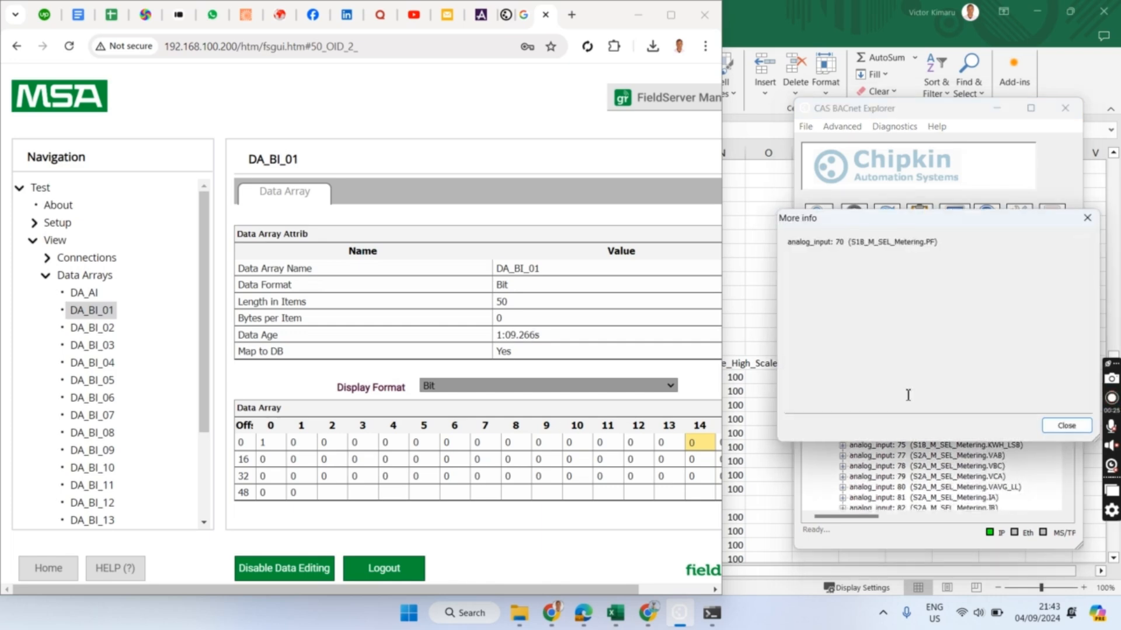
pyautogui.click(1065, 426)
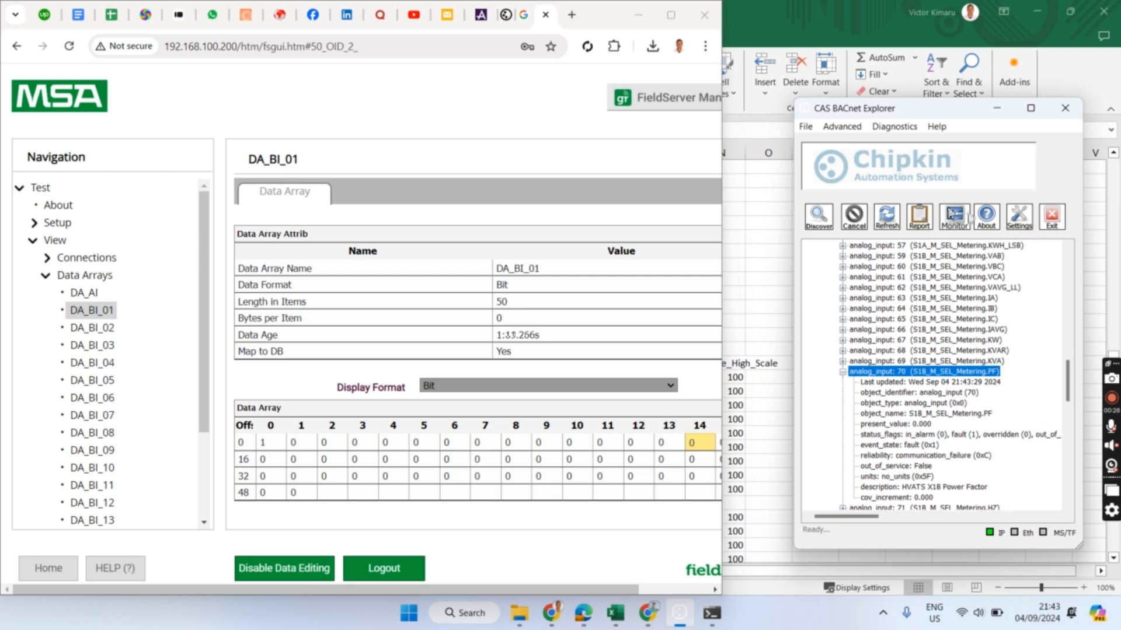
# - Open the network settings, then switch to the Chipkin product activation page in Chrome
pyautogui.click(1020, 221)
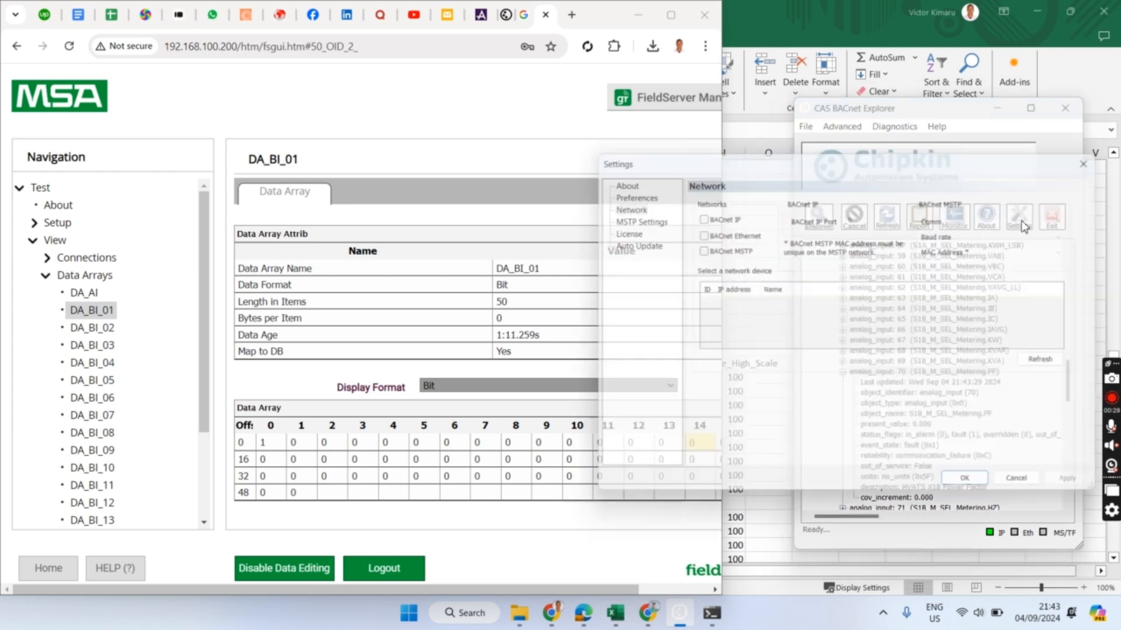
pyautogui.moveTo(972, 154); pyautogui.dragTo(856, 157)
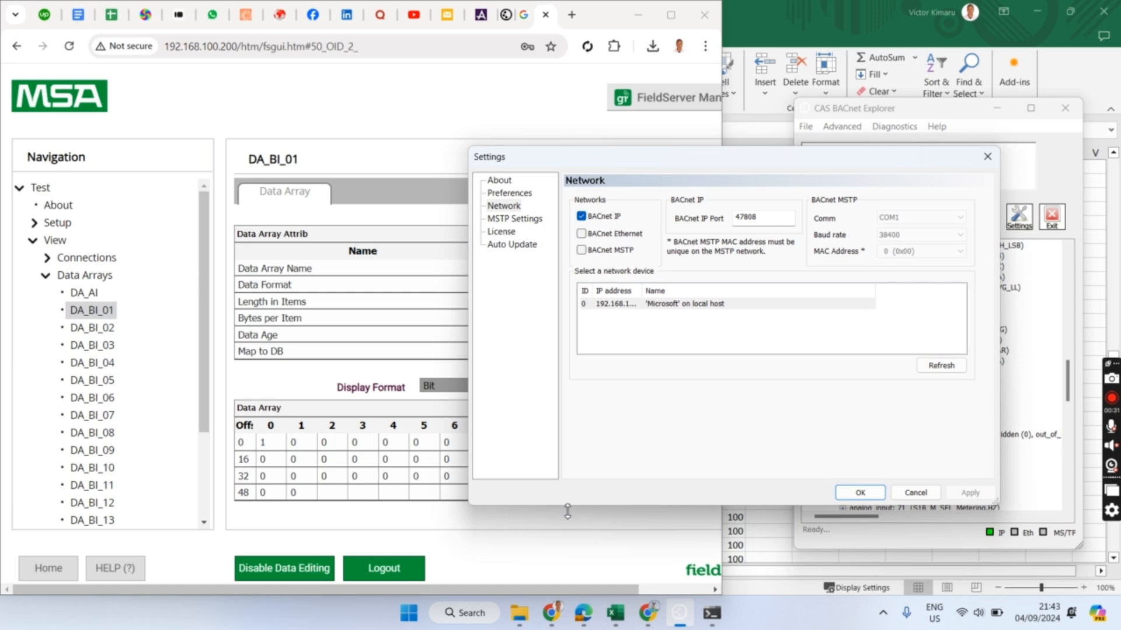
pyautogui.click(550, 613)
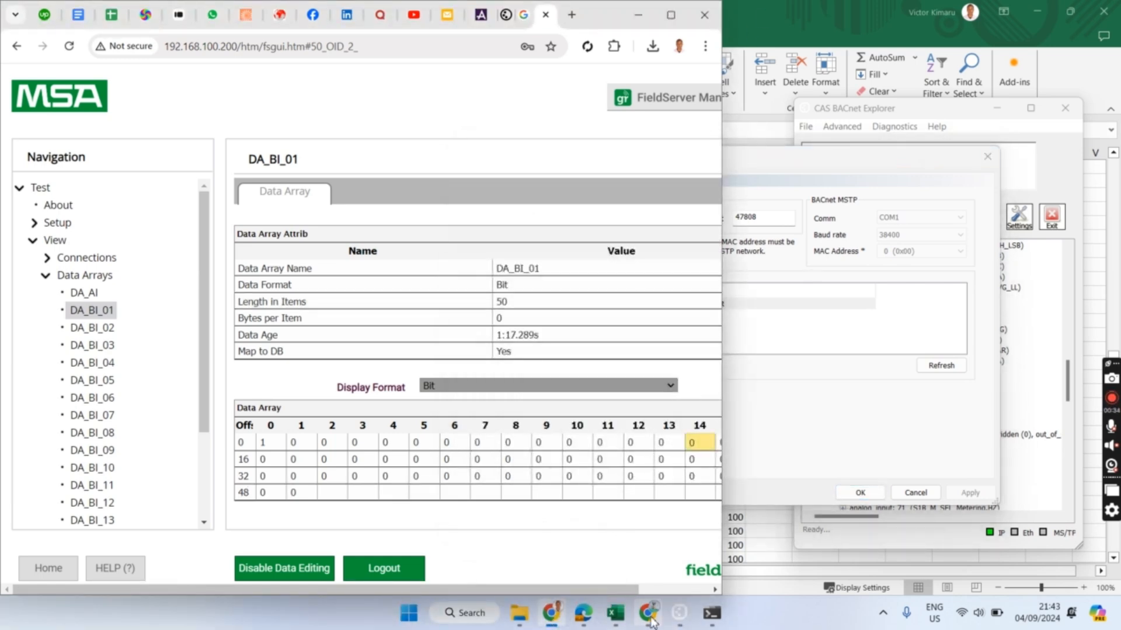
pyautogui.moveTo(652, 621)
pyautogui.click(653, 546)
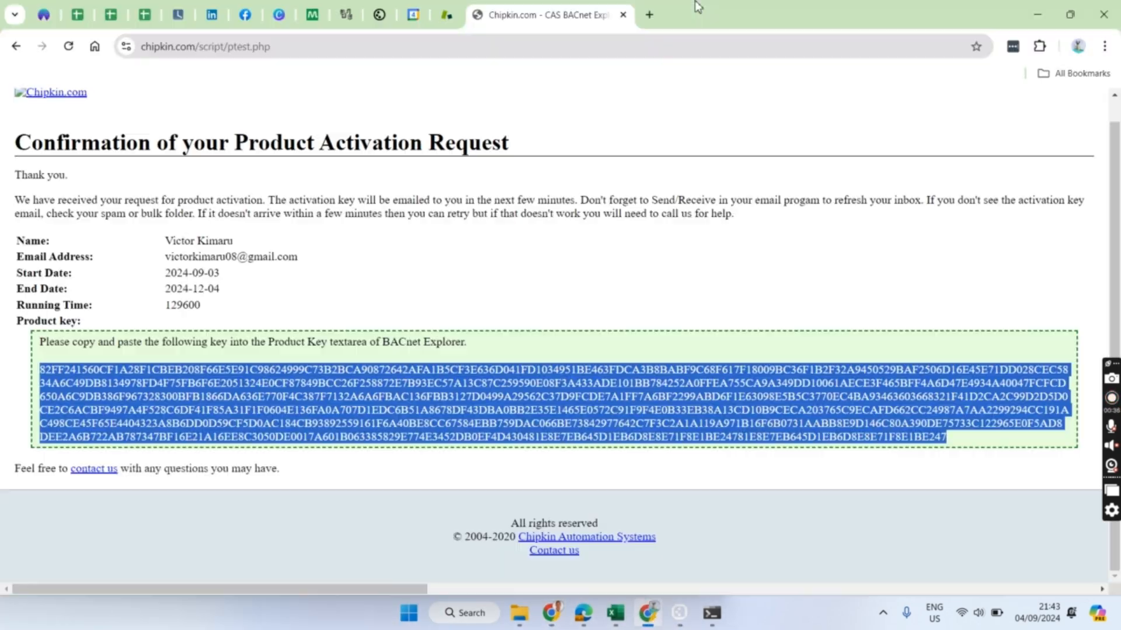
# - Search 'chipkin bacnet explorer' in a new tab and scroll to bacnetexplorer.com's Download section
pyautogui.click(649, 15)
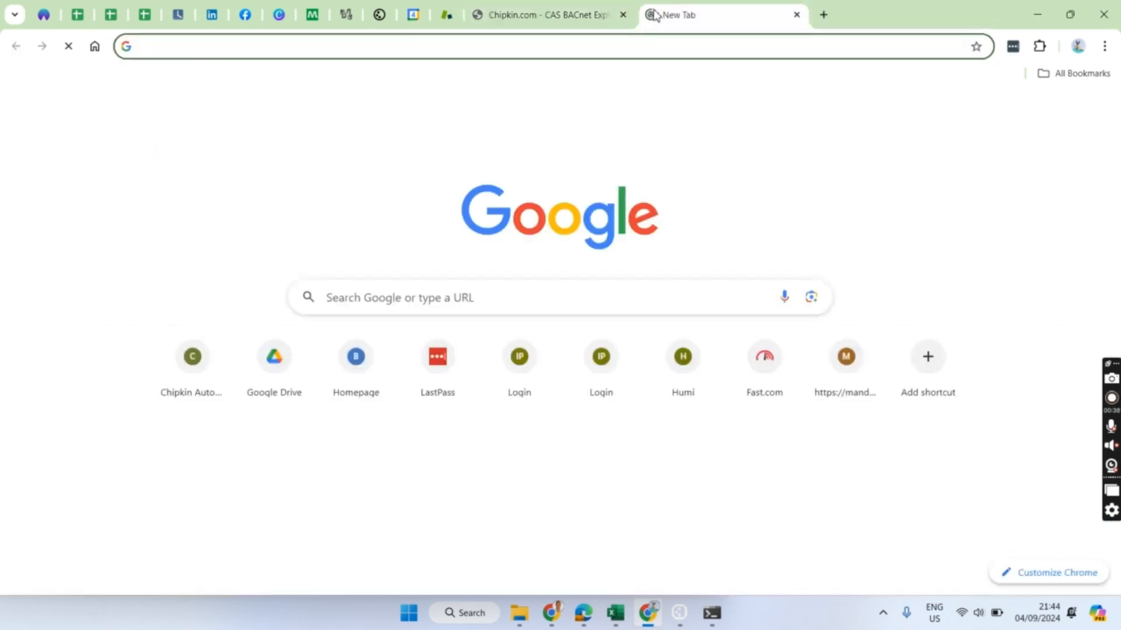
pyautogui.write('chipkin ')
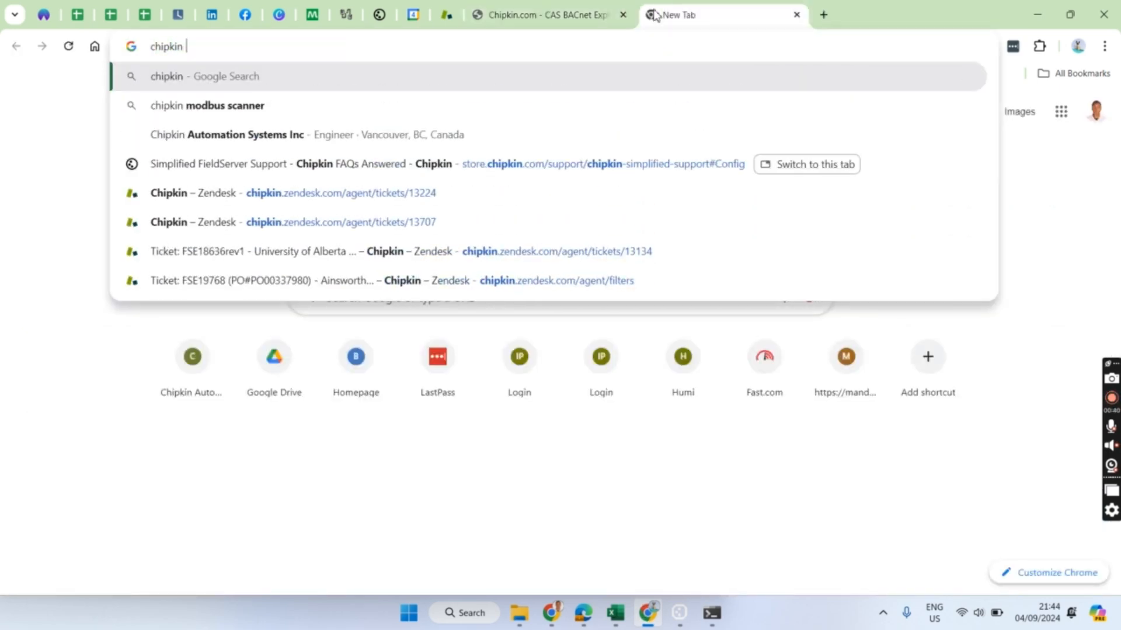
pyautogui.write('BACne')
pyautogui.press('Return')
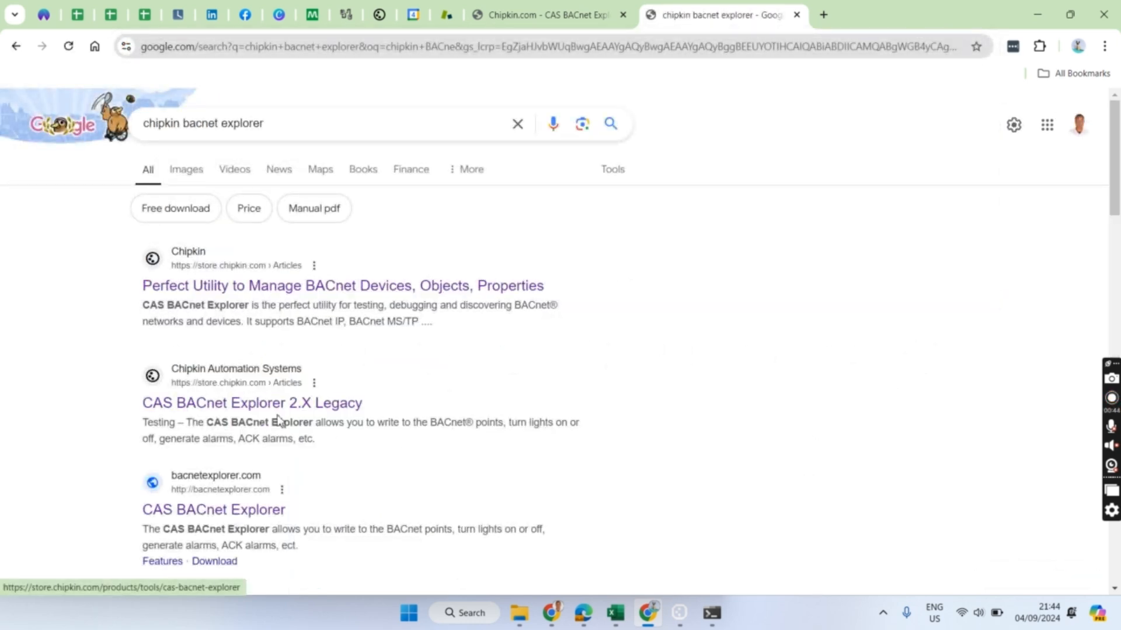
pyautogui.scroll(-1, 250, 351)
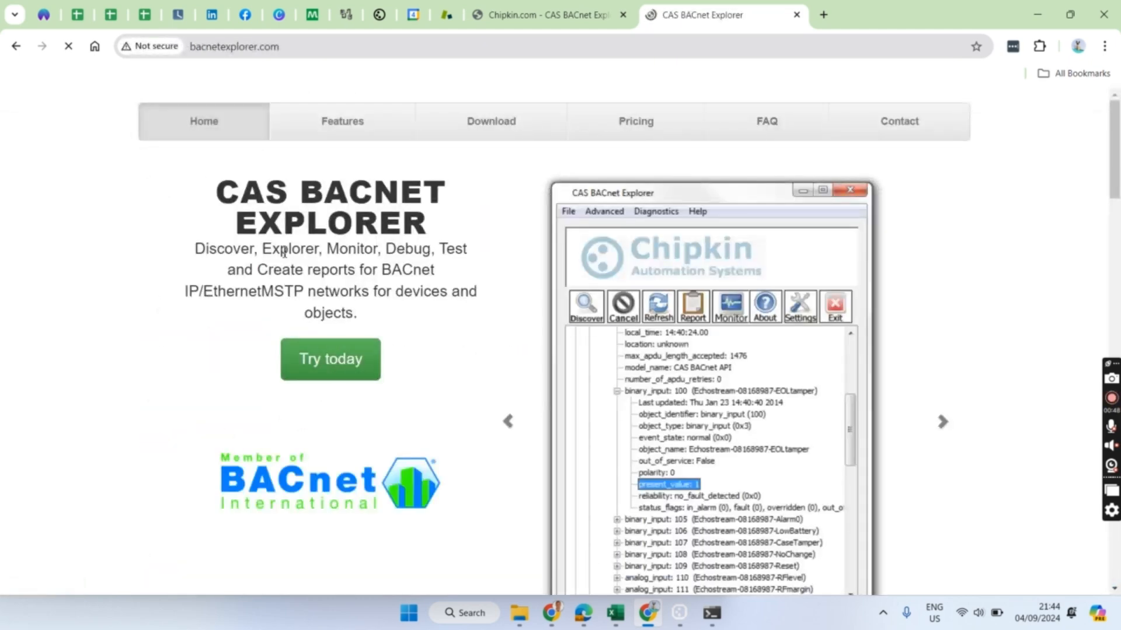
pyautogui.scroll(-15, 578, 351)
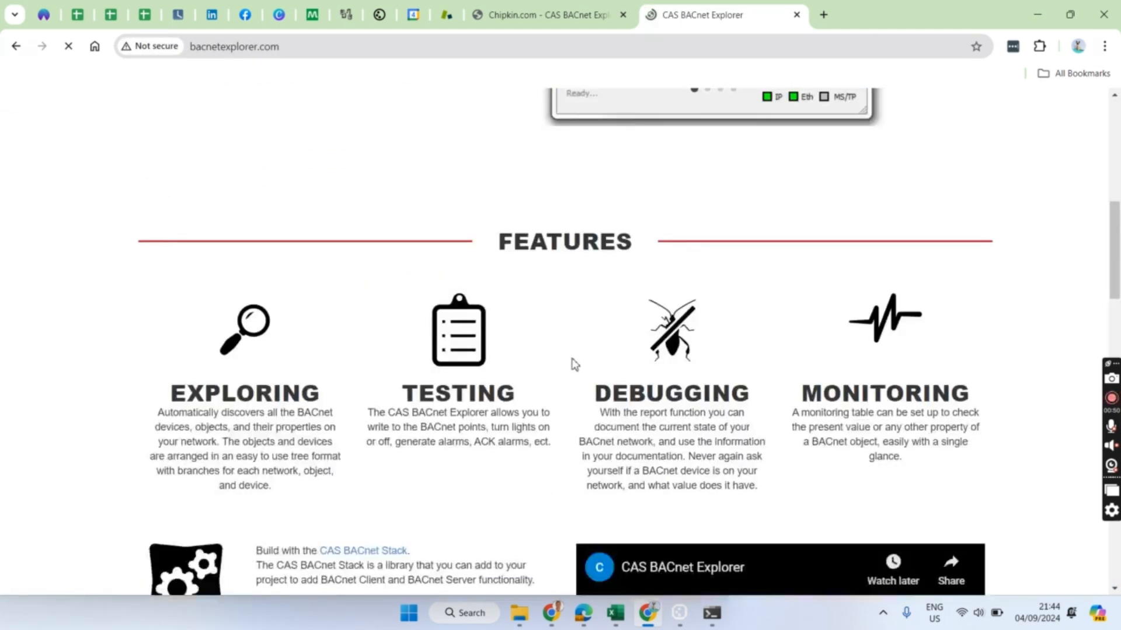
pyautogui.scroll(3, 572, 363)
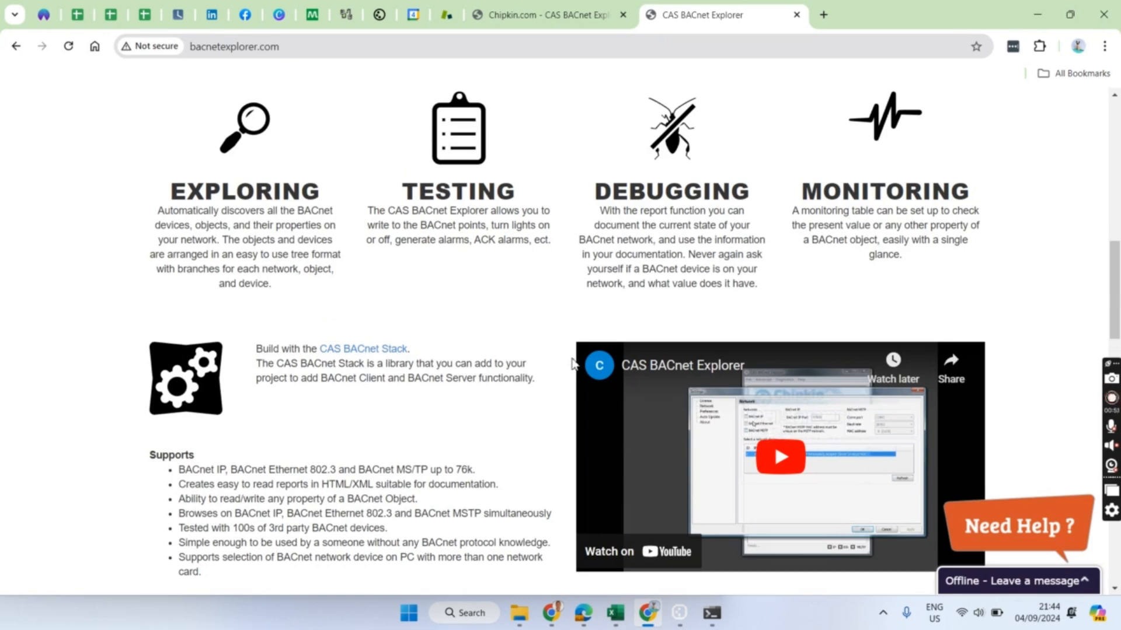
pyautogui.scroll(-3, 572, 363)
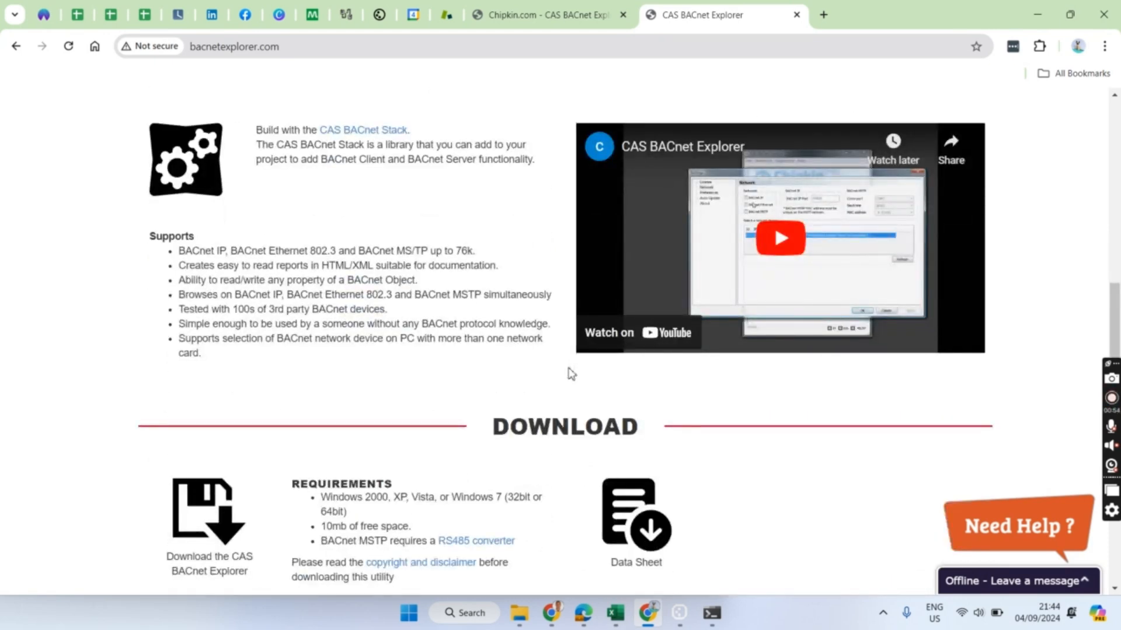
pyautogui.scroll(-2, 571, 374)
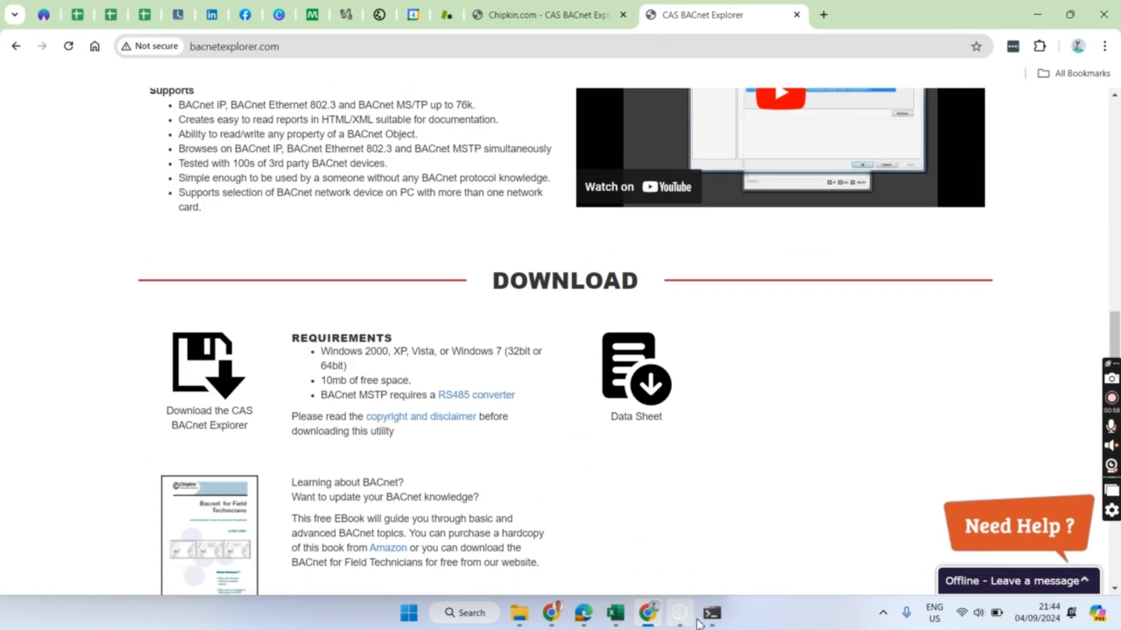